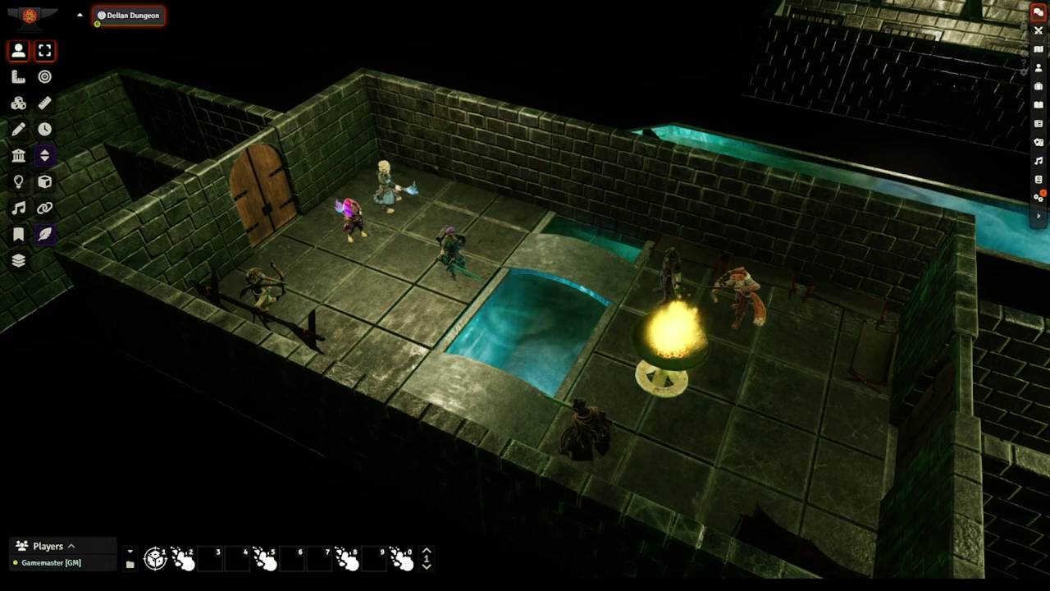
{"action": "key", "text": "d"}
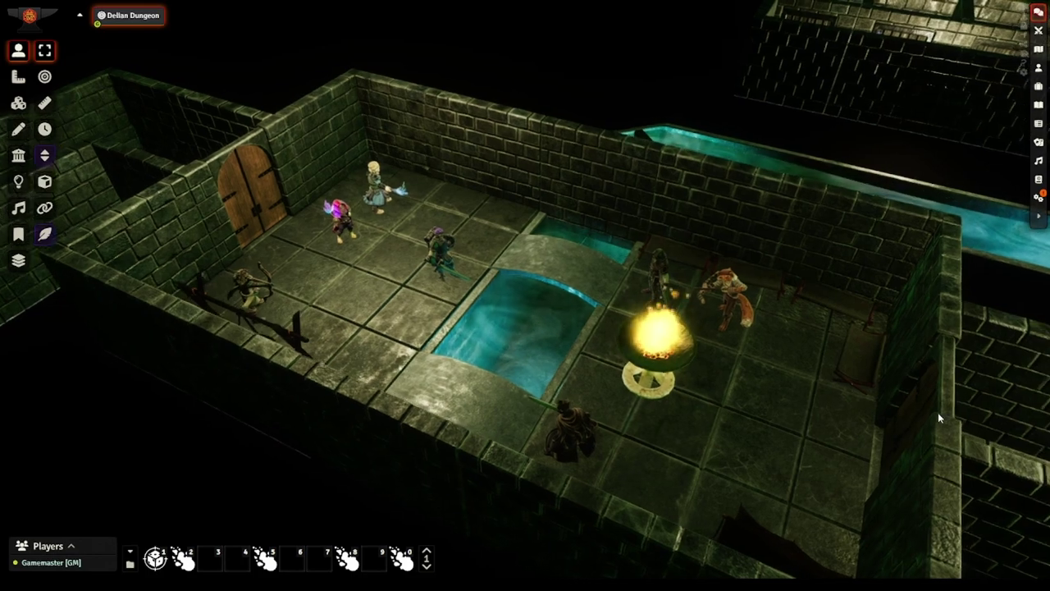
{"action": "left_click_drag", "start_coordinate": [895, 409], "coordinate": [489, 421]}
{"action": "left_click_drag", "start_coordinate": [959, 286], "coordinate": [539, 518]}
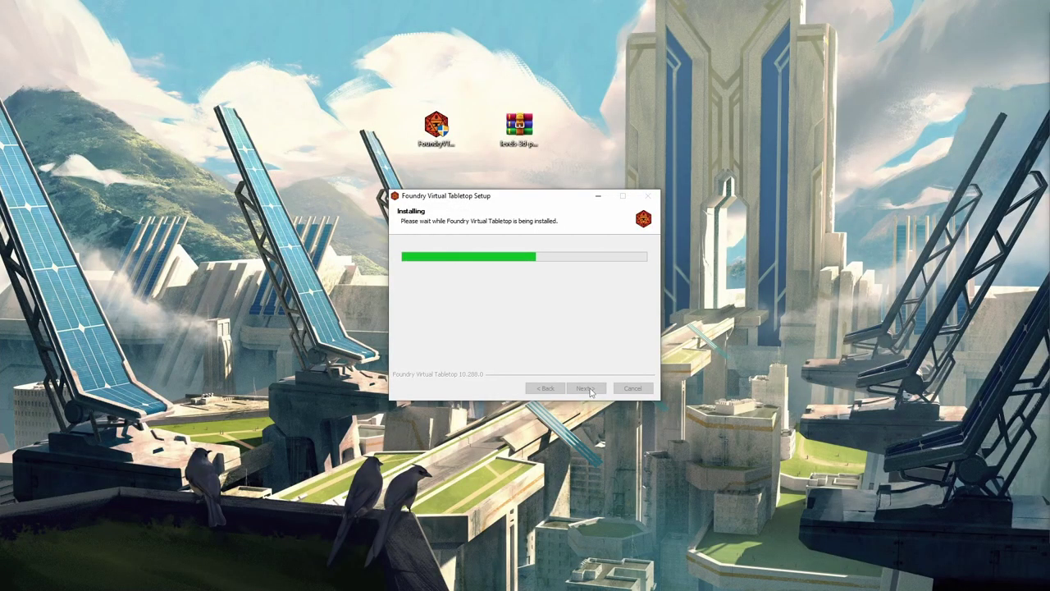
Step: Proceed through the Foundry Virtual Tabletop setup wizard and open the application's configuration settings
{"action": "left_click", "coordinate": [585, 387]}
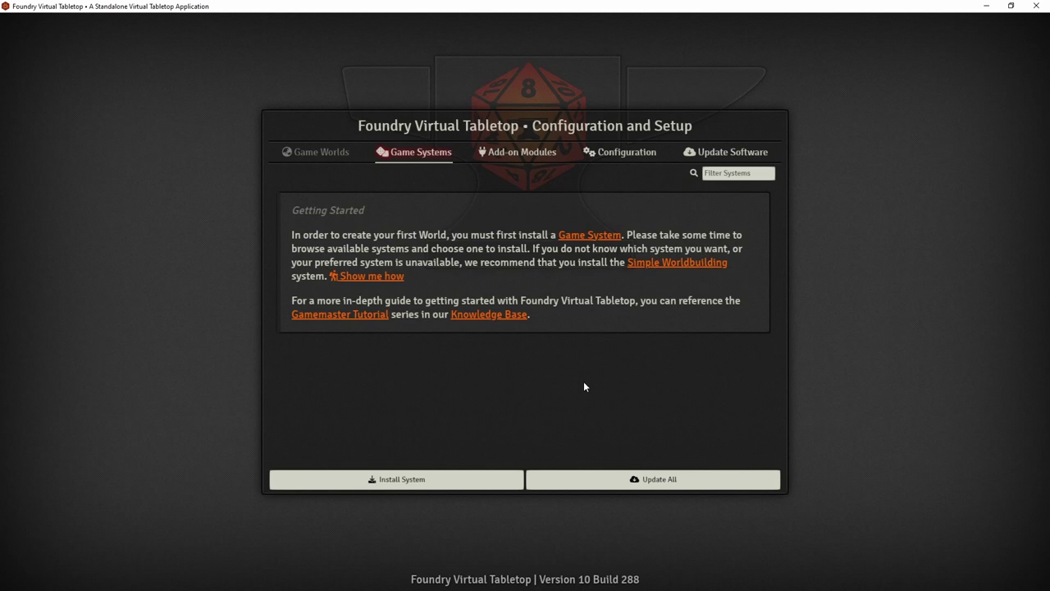
{"action": "left_click", "coordinate": [626, 156]}
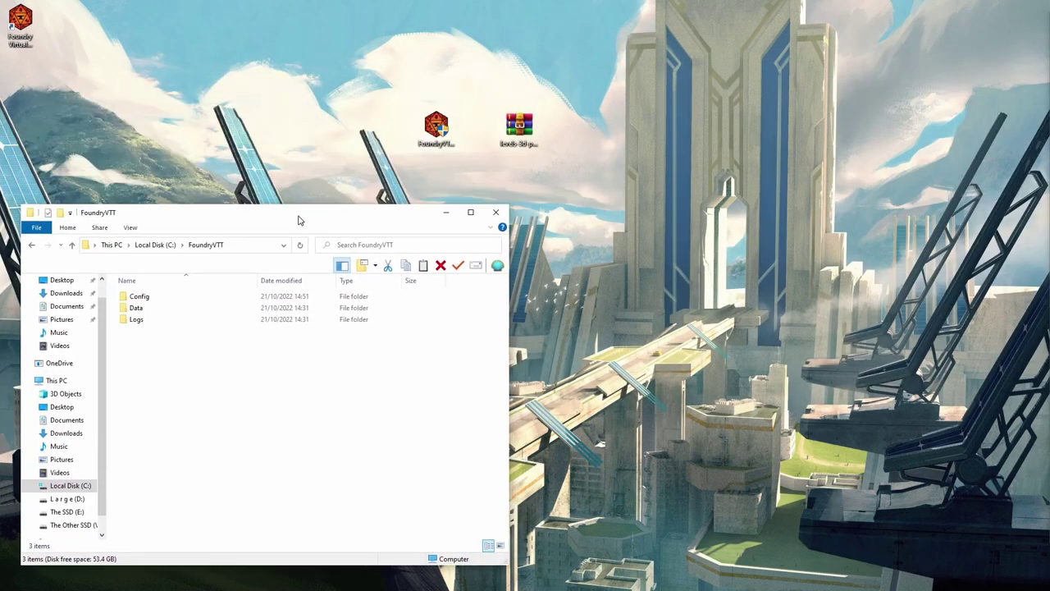
Step: Extract the levels-3d-preview4.3.0 archive on the desktop and move the extracted folder into FoundryVTT's Data/modules folder
{"action": "double_click", "coordinate": [135, 308]}
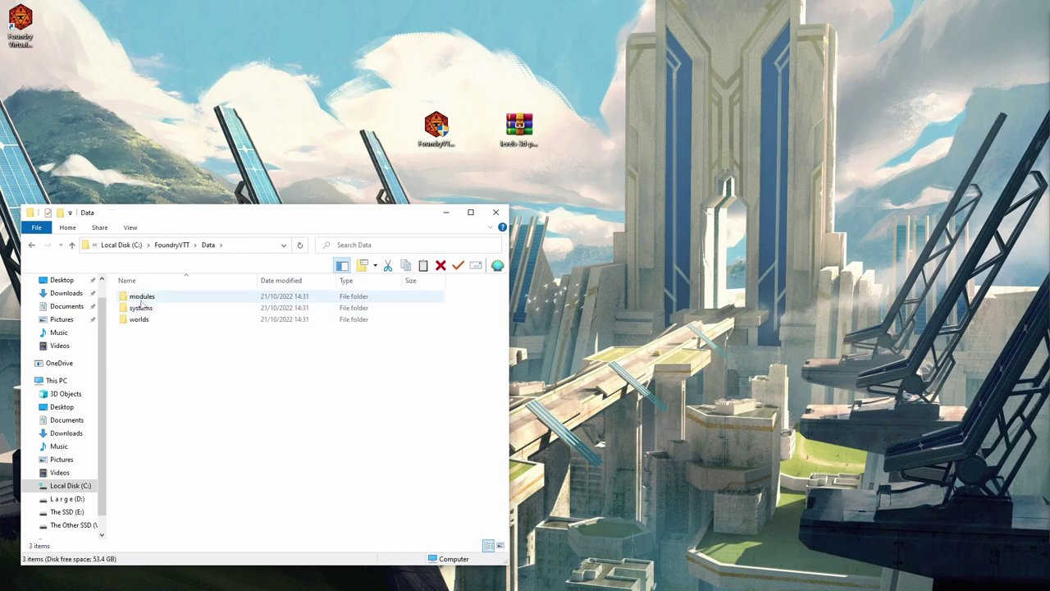
{"action": "double_click", "coordinate": [141, 298]}
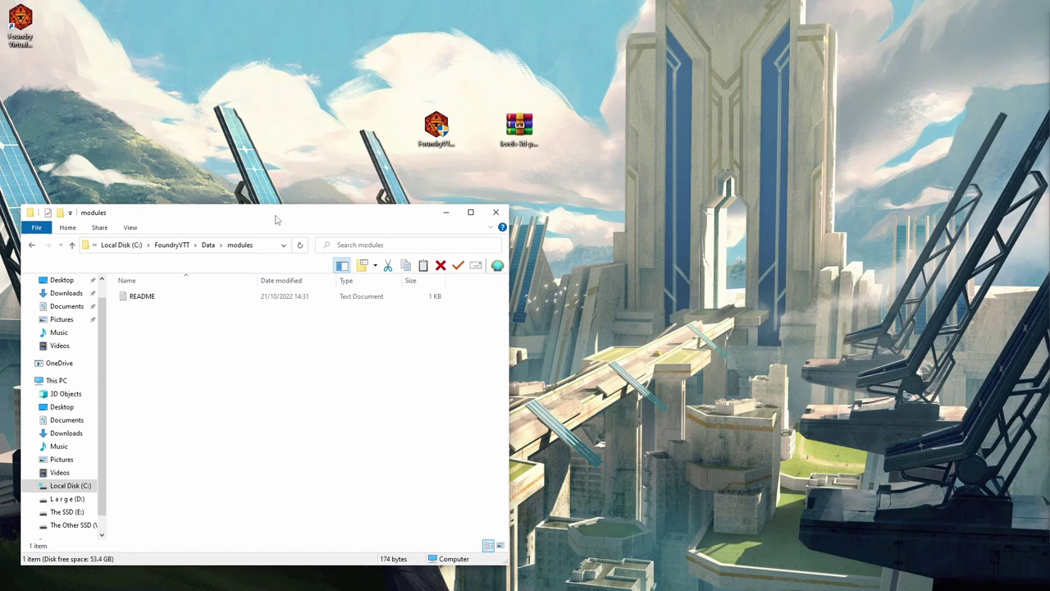
{"action": "left_click", "coordinate": [517, 137]}
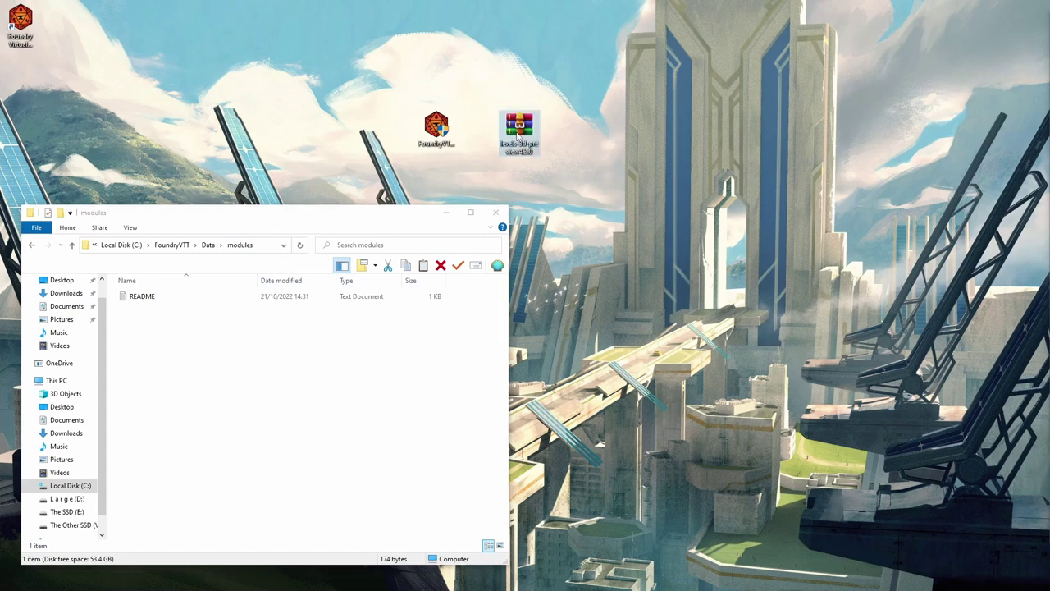
{"action": "right_click", "coordinate": [521, 135]}
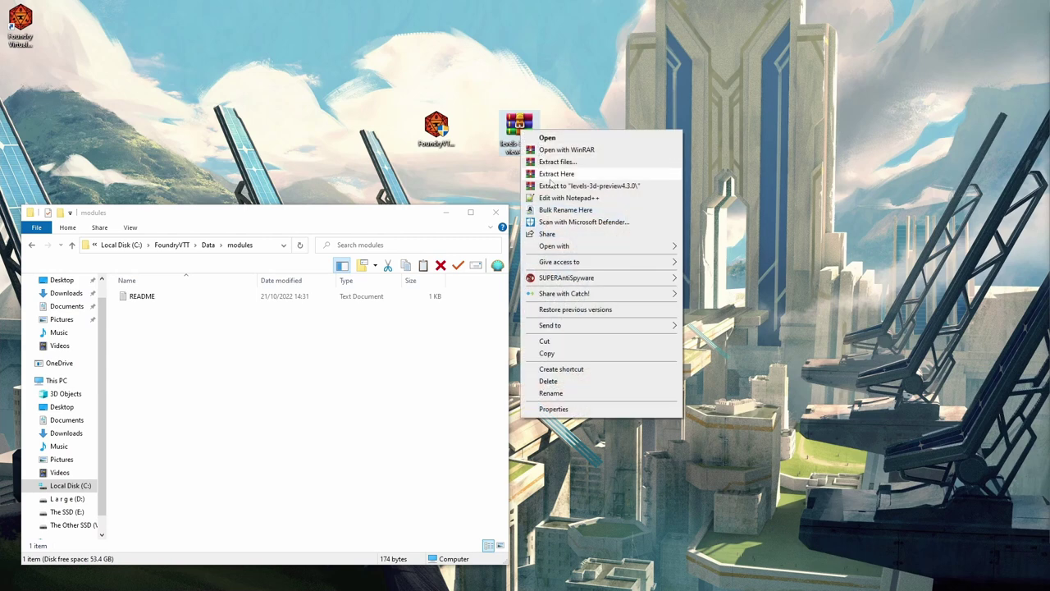
{"action": "left_click", "coordinate": [547, 174]}
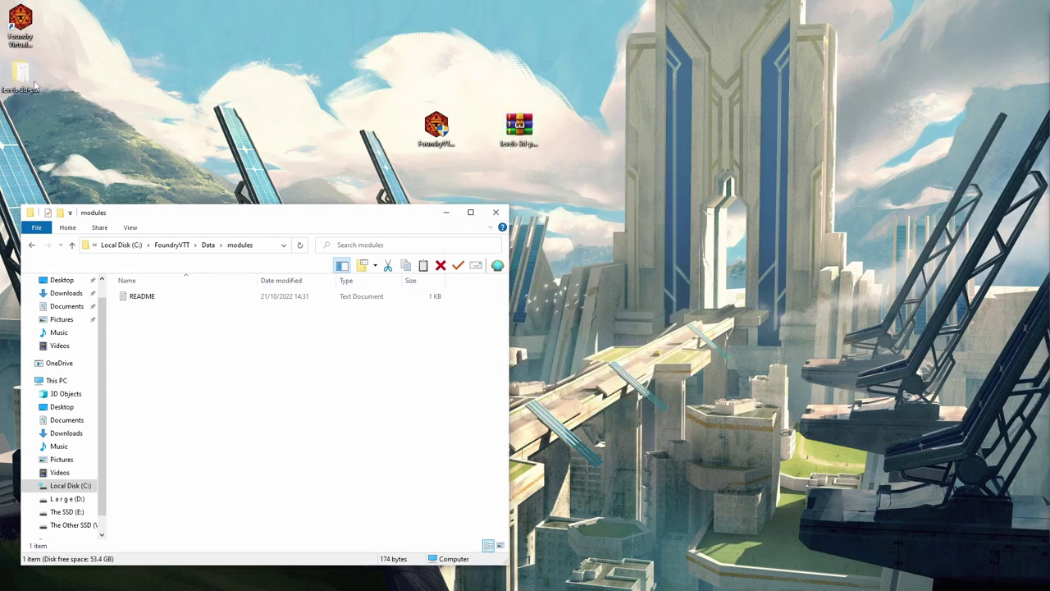
{"action": "left_click", "coordinate": [32, 82]}
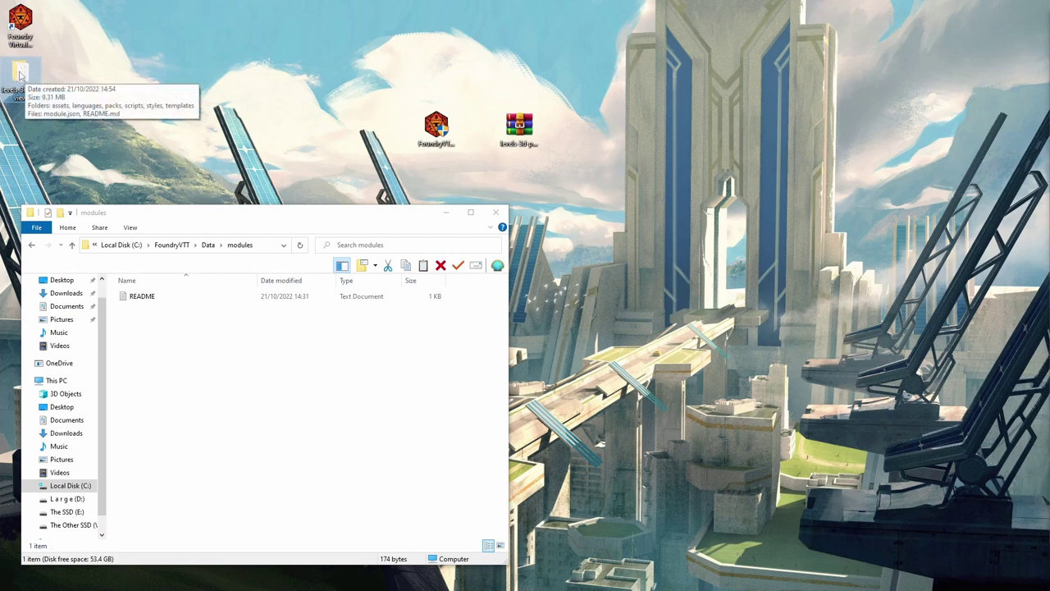
{"action": "left_click_drag", "start_coordinate": [21, 73], "coordinate": [183, 347]}
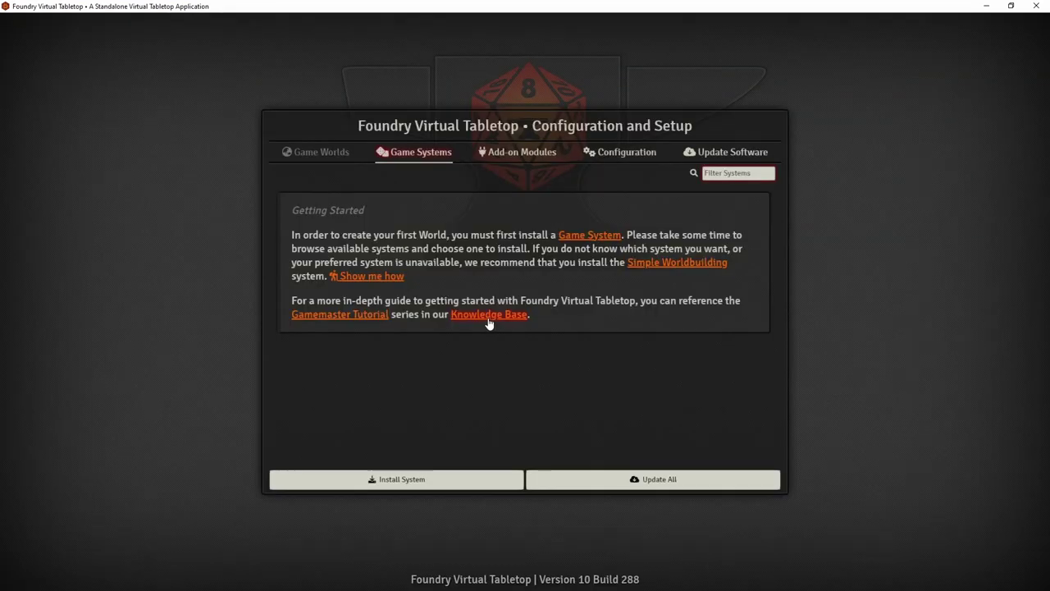
Step: In Foundry Virtual Tabletop, search the installable add-on modules for lib-wrapper and install libWrapper
{"action": "left_click", "coordinate": [518, 156]}
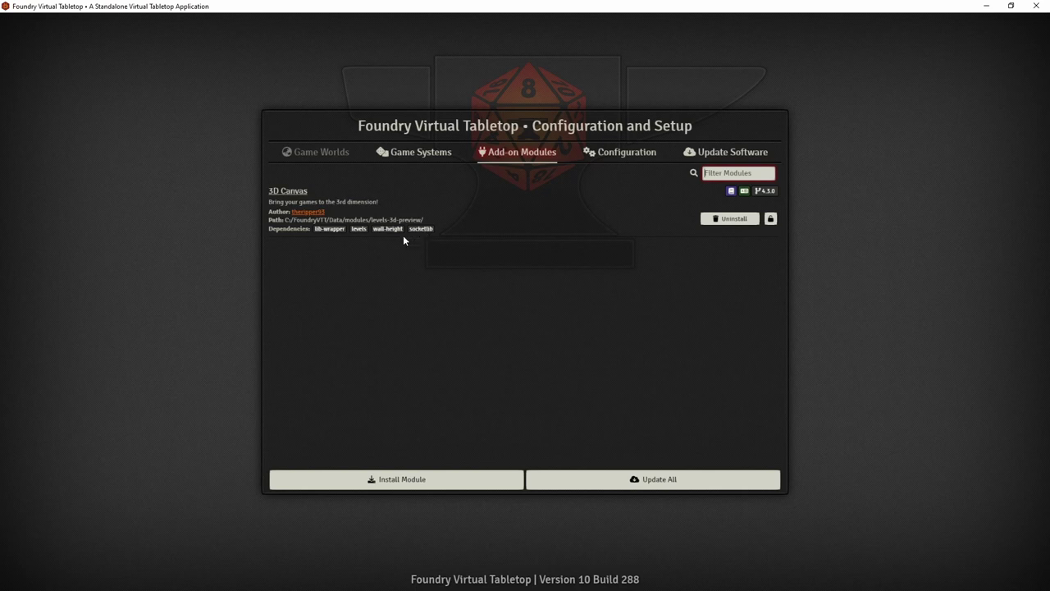
{"action": "left_click", "coordinate": [403, 480]}
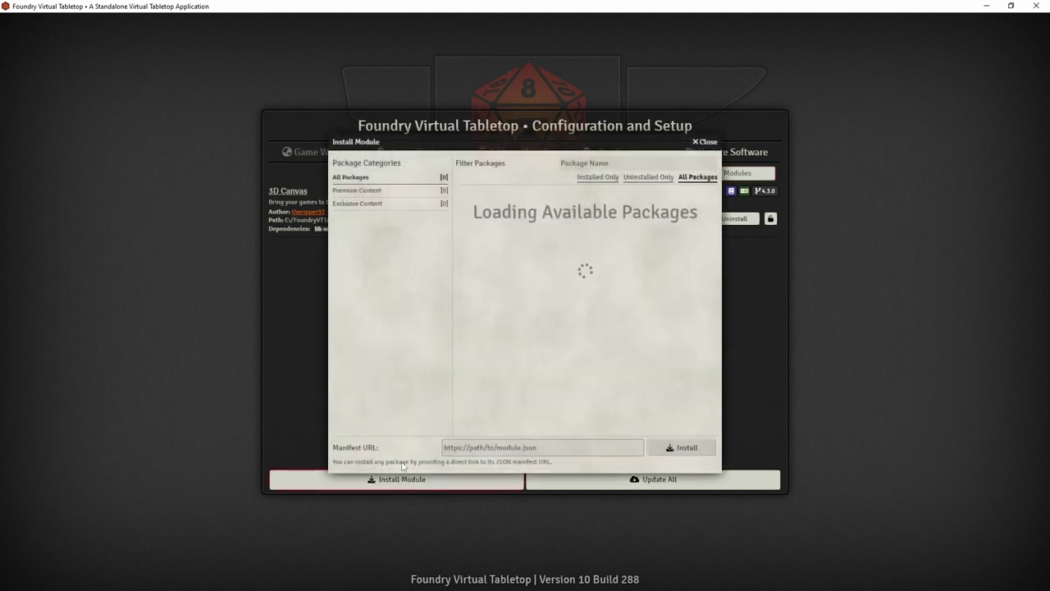
{"action": "left_click_drag", "start_coordinate": [458, 144], "coordinate": [617, 129]}
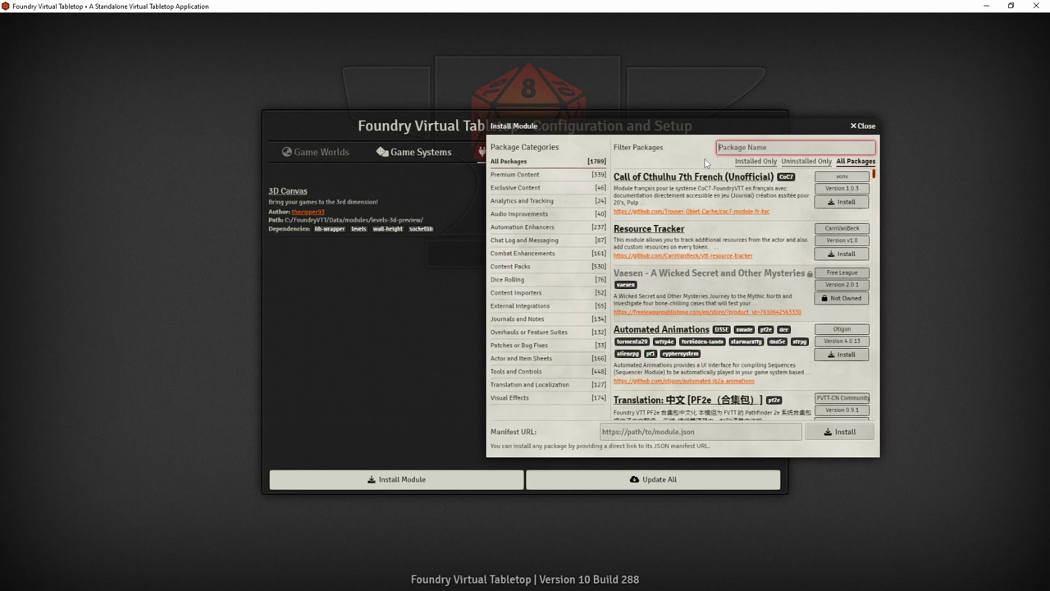
{"action": "type", "text": "lib-"}
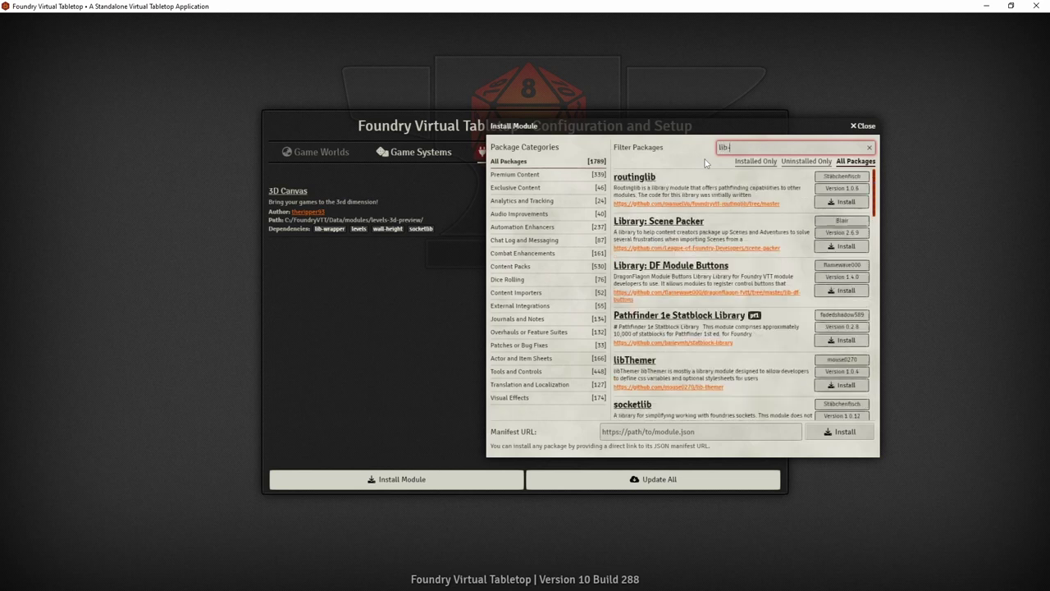
{"action": "type", "text": "wrapper"}
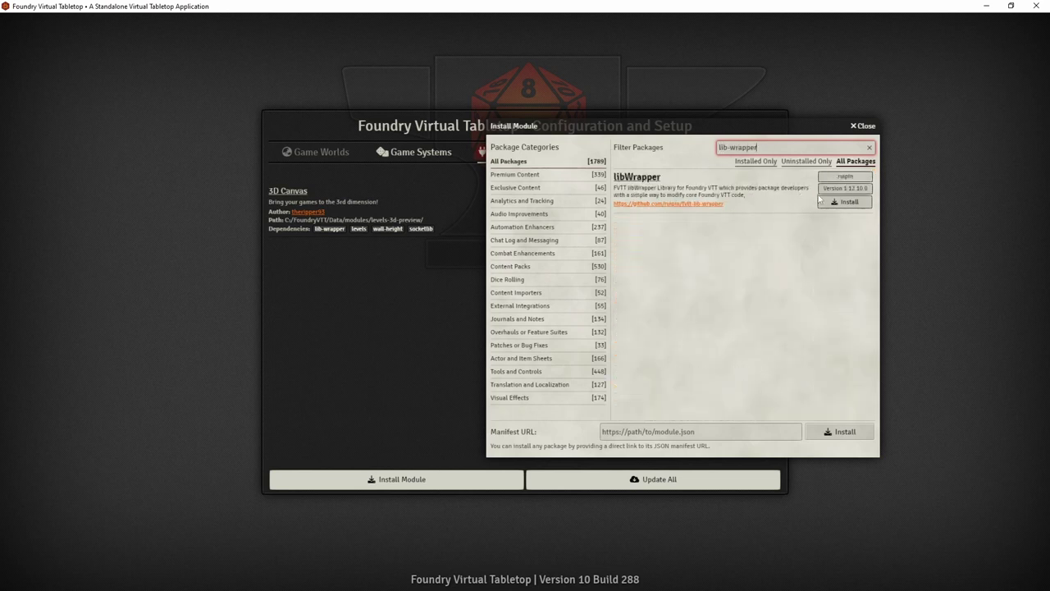
{"action": "left_click", "coordinate": [835, 202]}
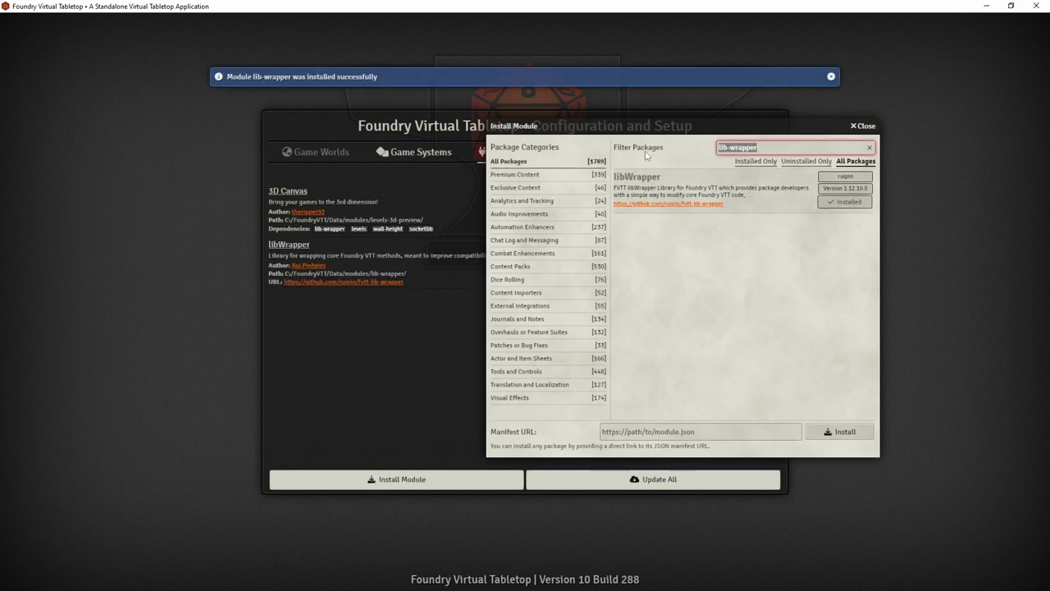
Step: Find the Levels module and install it together with its wall-height dependency automatically
{"action": "type", "text": "levels"}
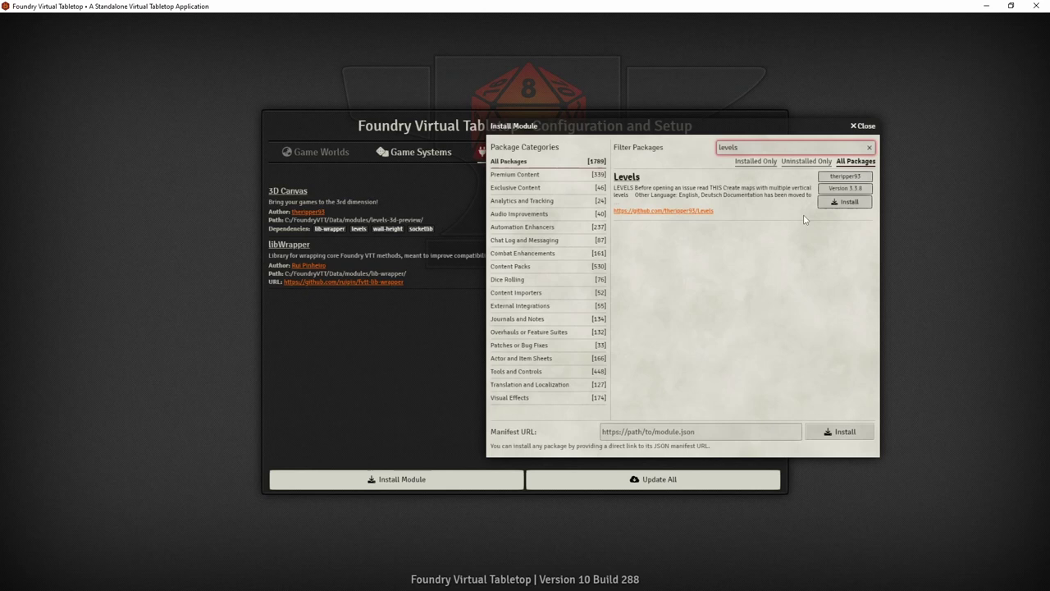
{"action": "left_click", "coordinate": [845, 205]}
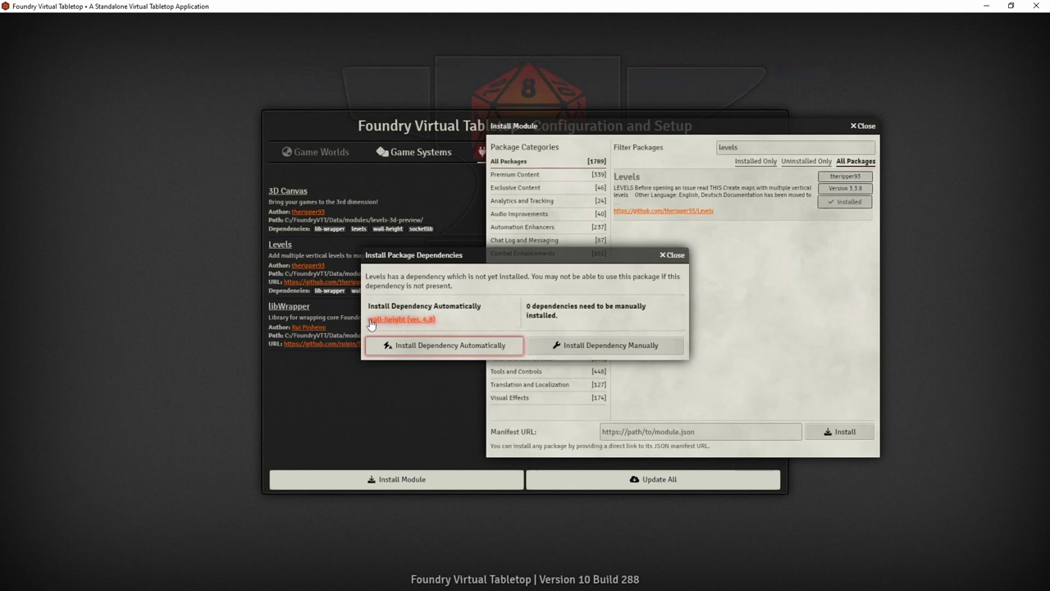
{"action": "left_click", "coordinate": [409, 348]}
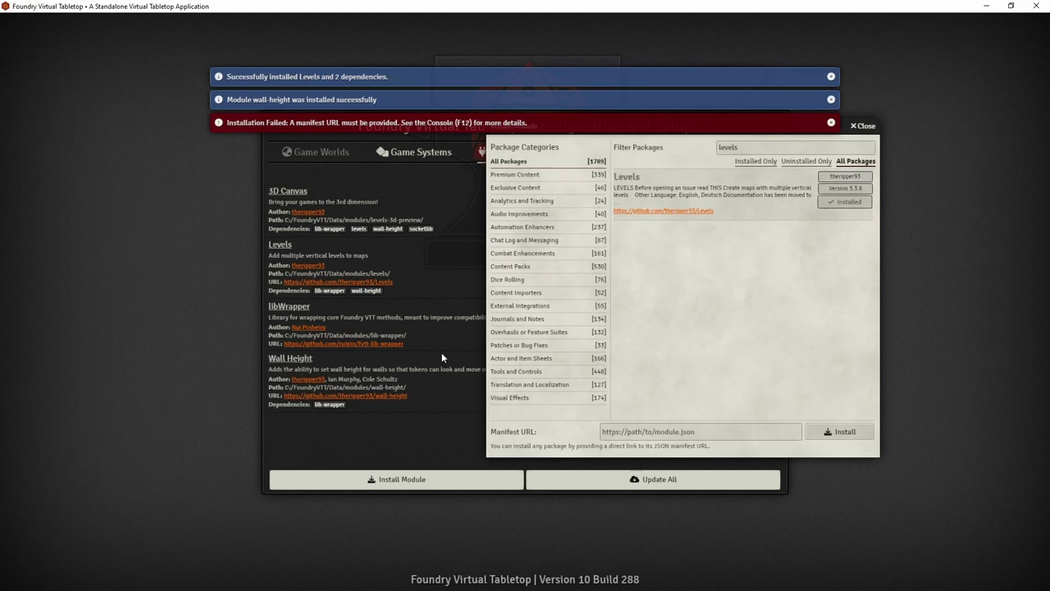
Step: Search the available packages for socketlib and install that module
{"action": "type", "text": "w"}
{"action": "type", "text": "ocketlib"}
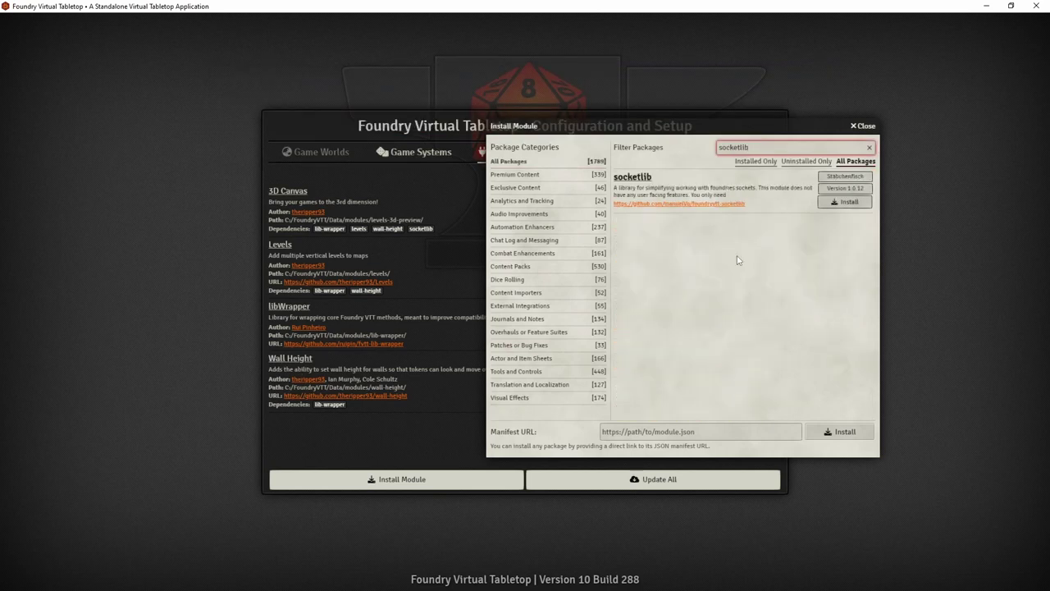
{"action": "left_click", "coordinate": [836, 205]}
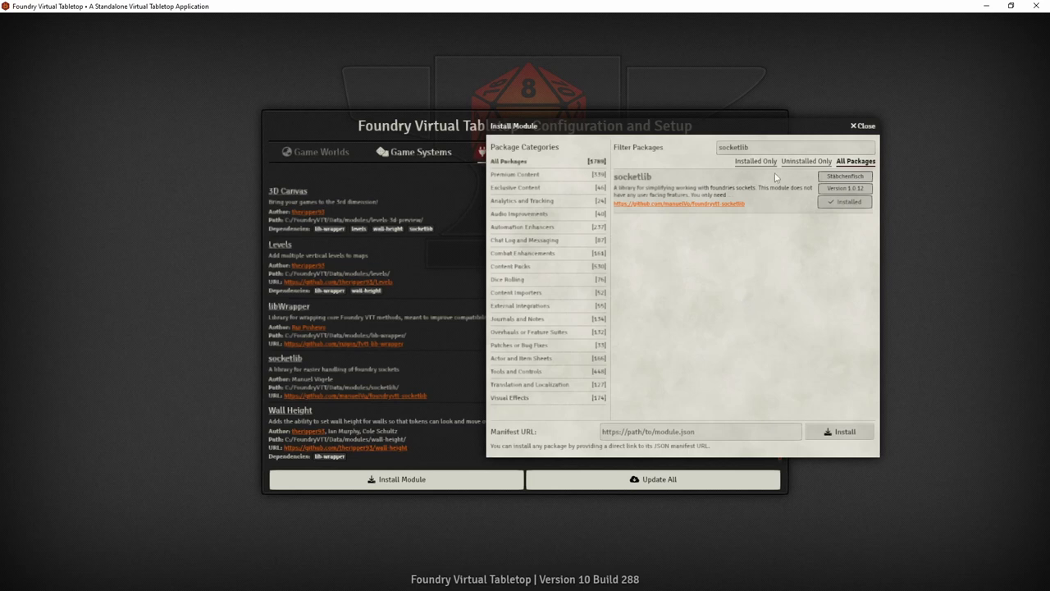
Step: Search the available packages for 3D Canvas
{"action": "double_click", "coordinate": [765, 149]}
{"action": "type", "text": "3D Can"}
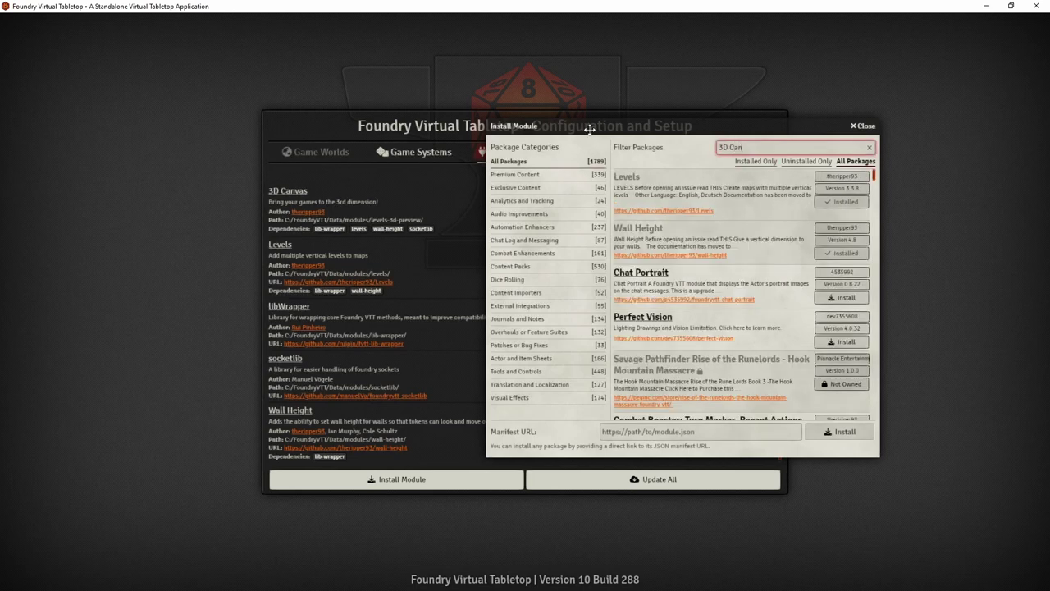
{"action": "type", "text": "vas"}
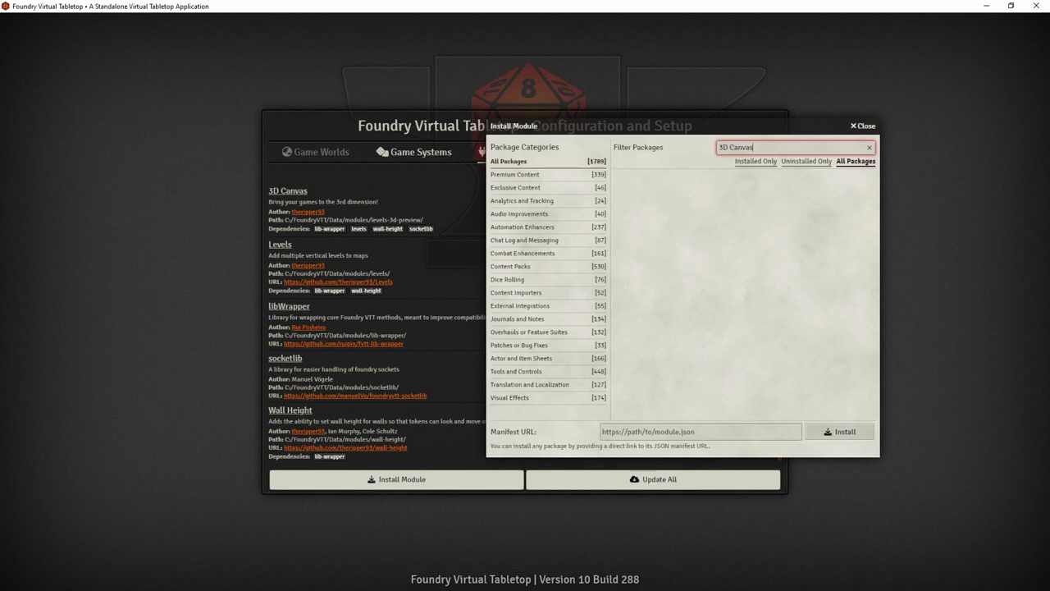
Step: Install the canvas3dtokencompendium module by pasting its module.json manifest URL
{"action": "key", "text": "alt+Tab"}
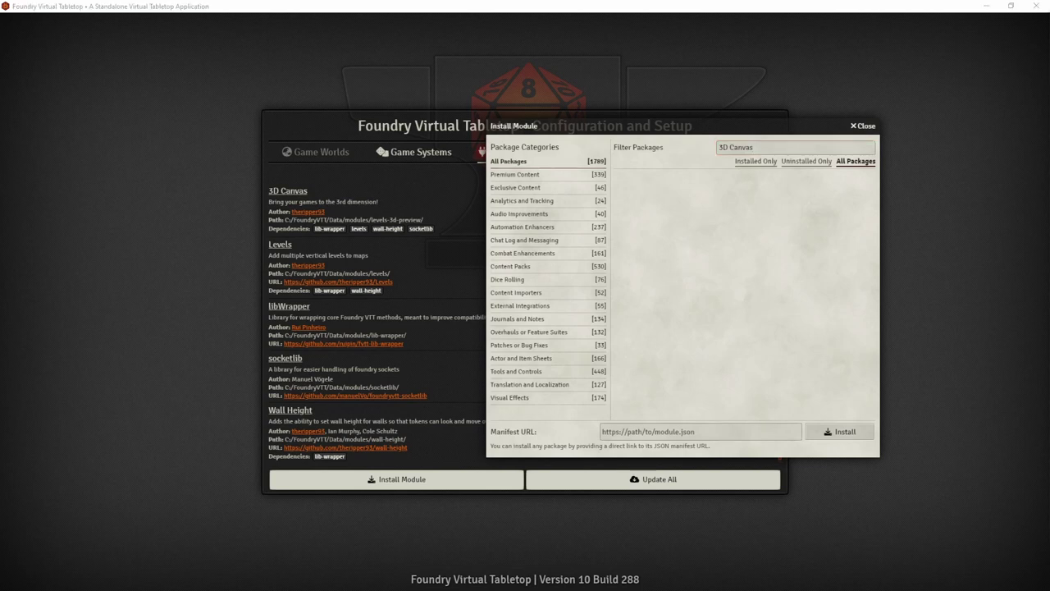
{"action": "left_click", "coordinate": [671, 433]}
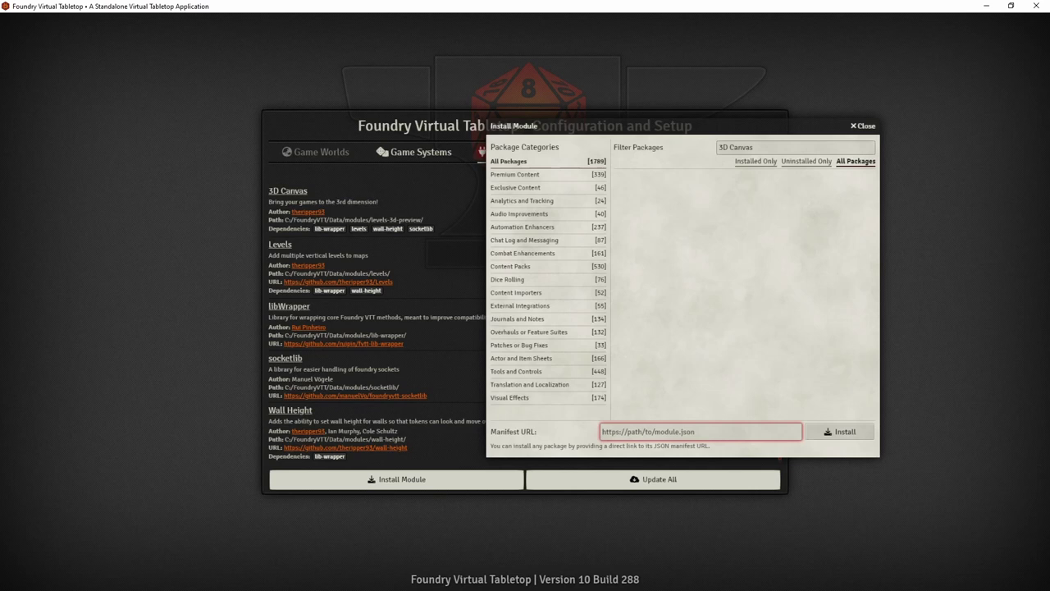
{"action": "key", "text": "ctrl+v"}
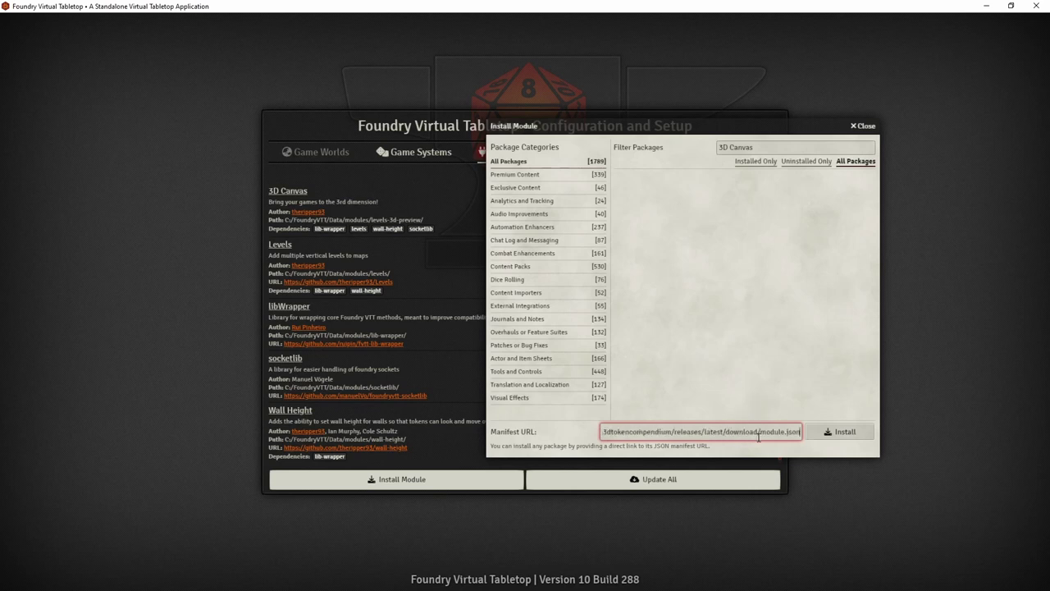
{"action": "left_click", "coordinate": [830, 435]}
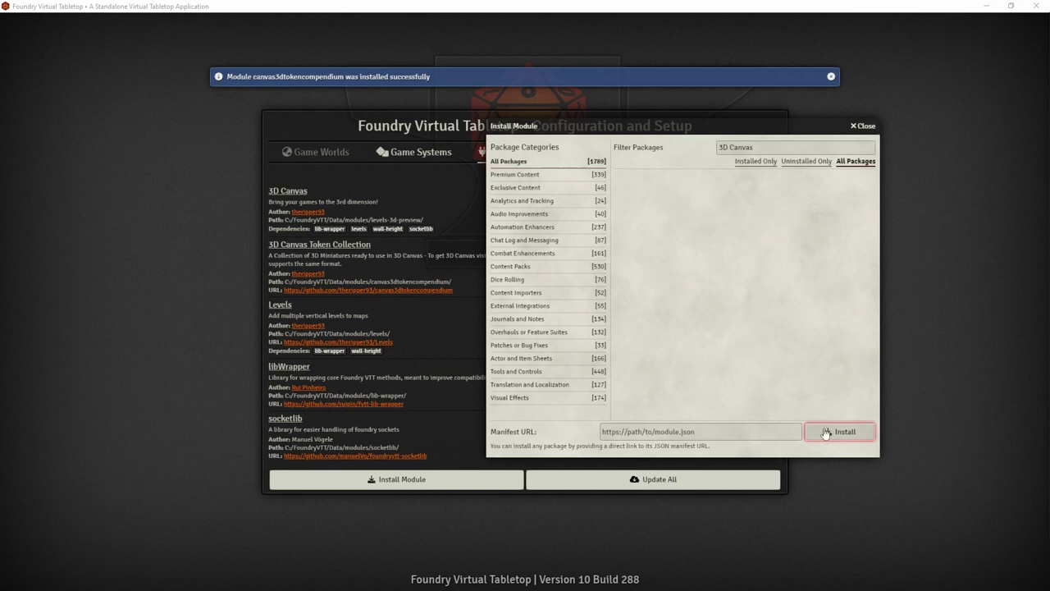
Step: Install the canvas3dcompendium module by pasting its GitHub manifest URL
{"action": "left_click", "coordinate": [681, 427]}
{"action": "key", "text": "ctrl+v"}
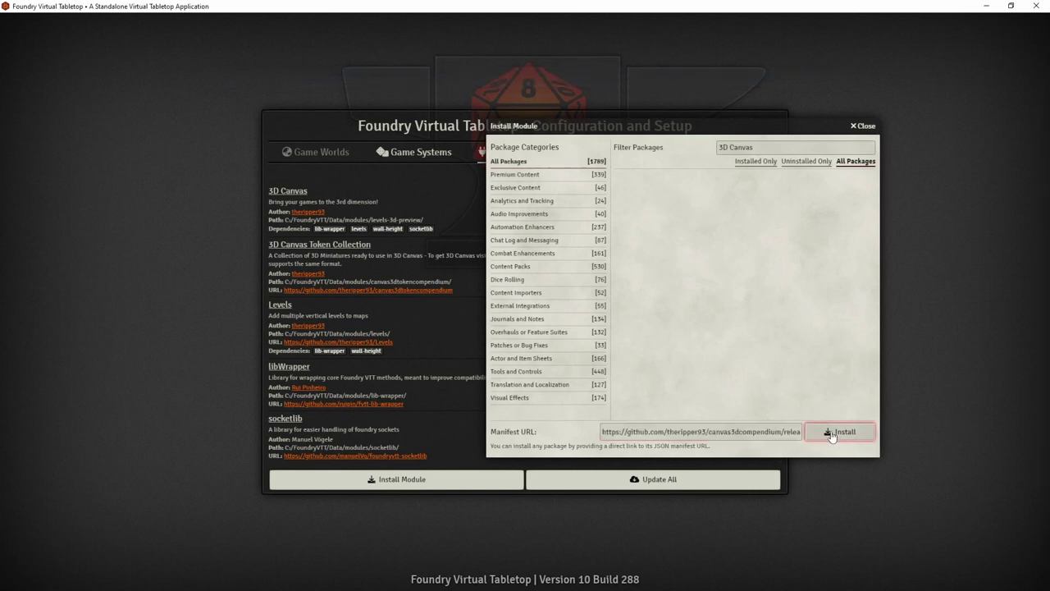
{"action": "left_click", "coordinate": [831, 434]}
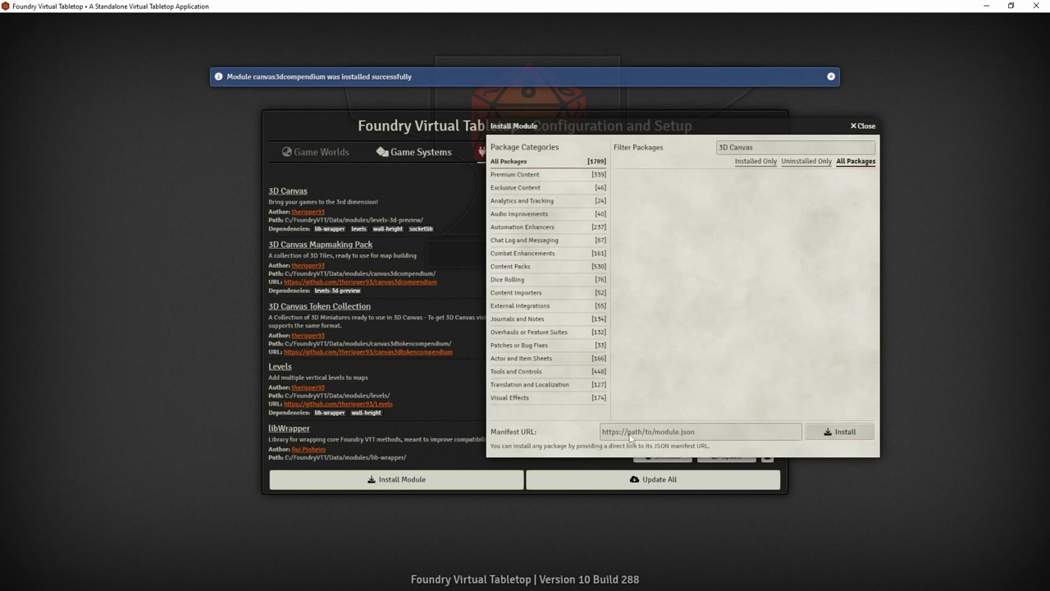
Step: Search the available packages for Baileywiki 3D and install that module
{"action": "triple_click", "coordinate": [788, 146]}
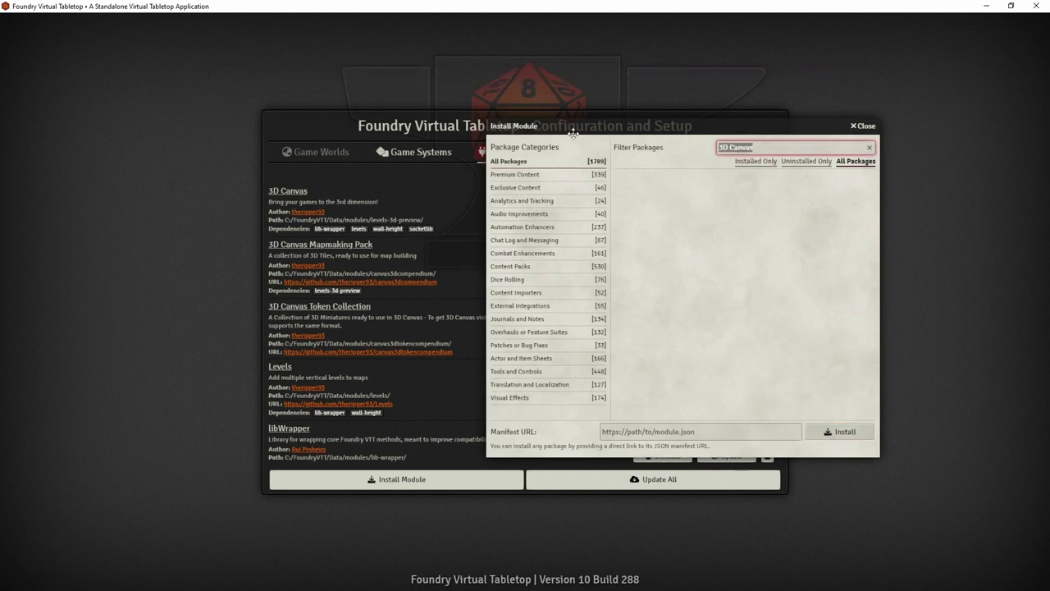
{"action": "type", "text": "Baileywiki 3D"}
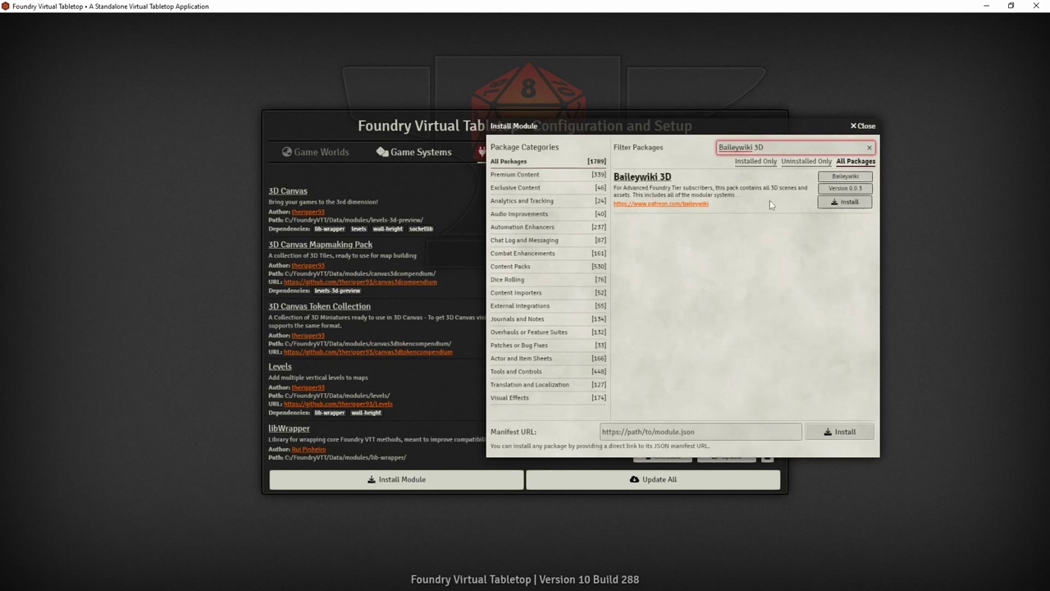
{"action": "left_click", "coordinate": [846, 205]}
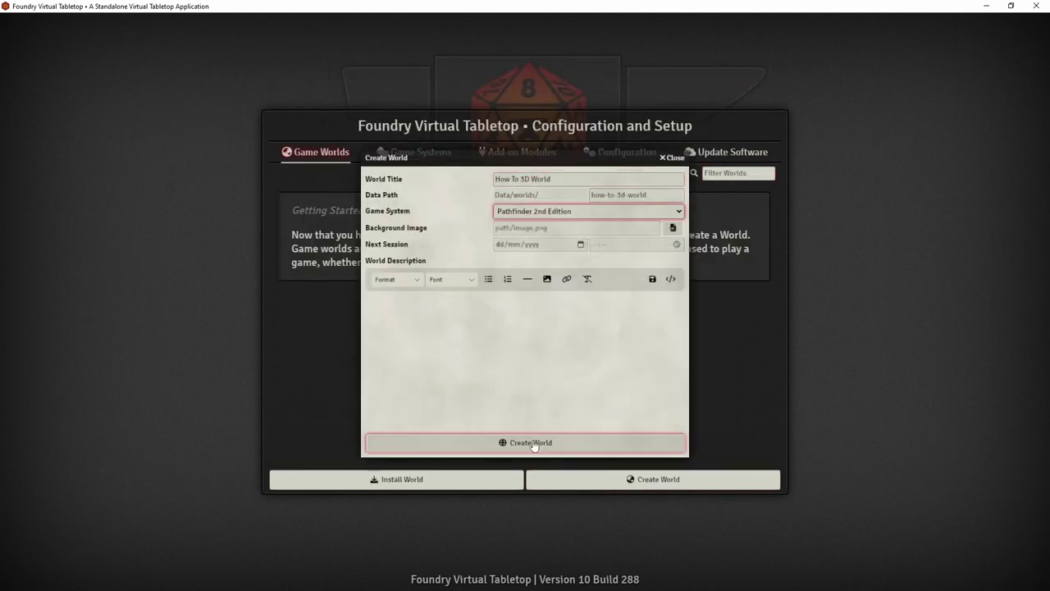
Step: Create the game world "How To 3D World" with the Pathfinder 2nd Edition system and launch it
{"action": "left_click", "coordinate": [525, 442]}
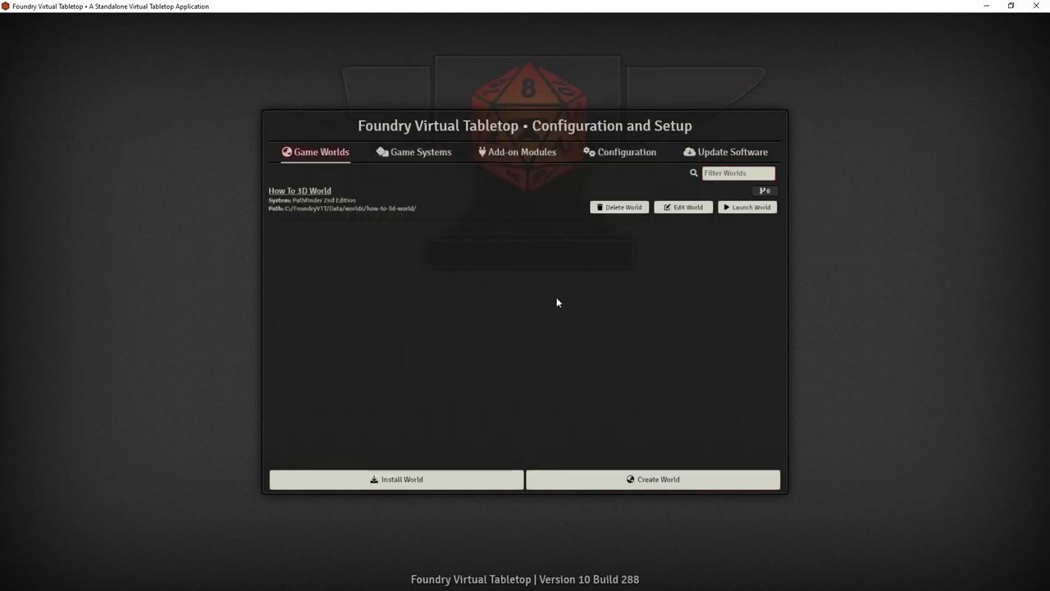
{"action": "left_click", "coordinate": [748, 208]}
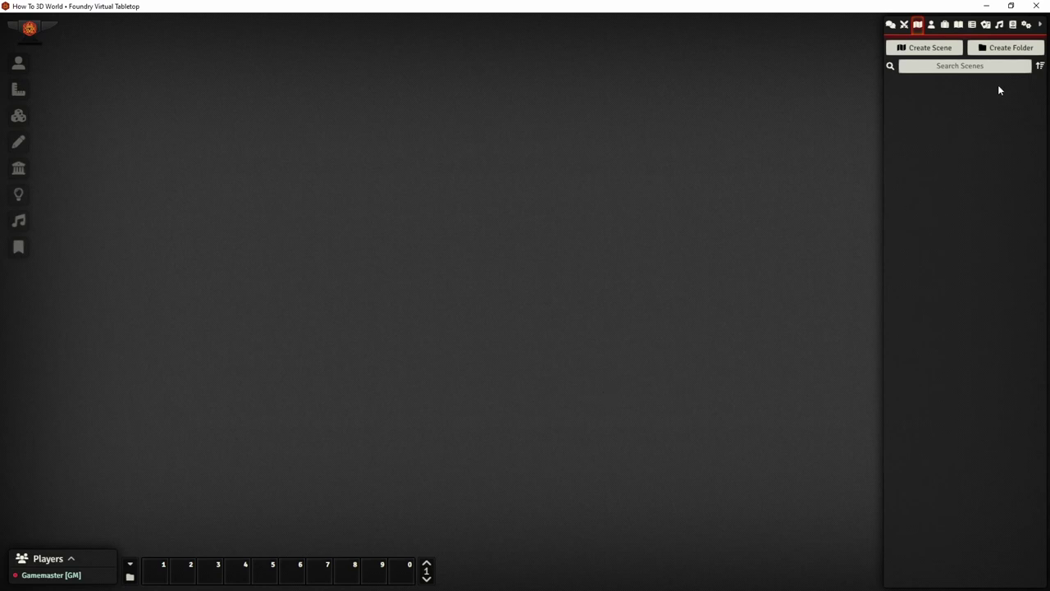
Step: Enable the 3D Canvas module together with its dependencies lib-wrapper, levels, wall-height and socketlib
{"action": "left_click", "coordinate": [1026, 25]}
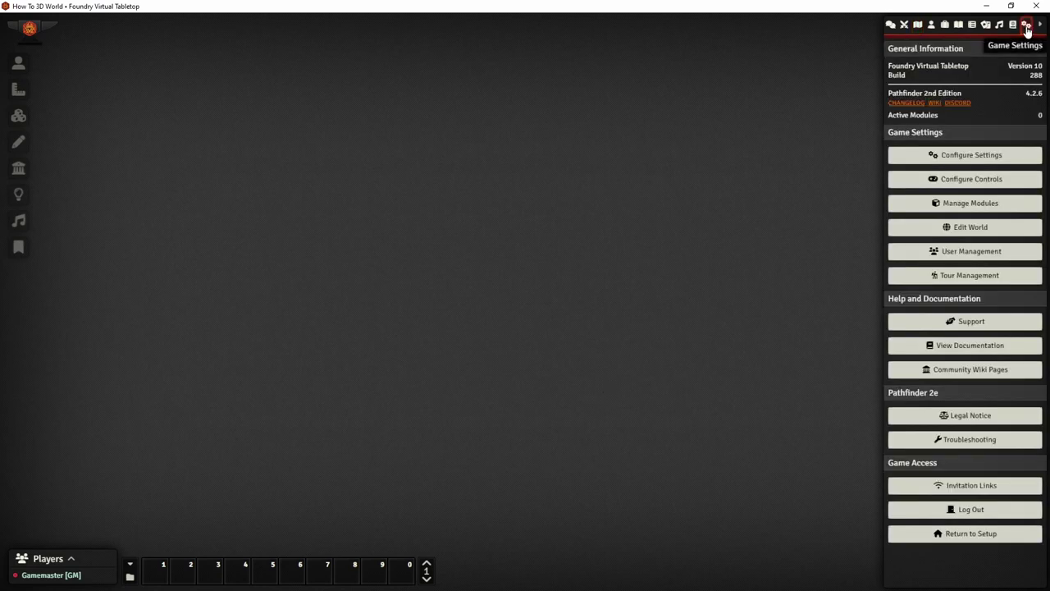
{"action": "left_click", "coordinate": [921, 205]}
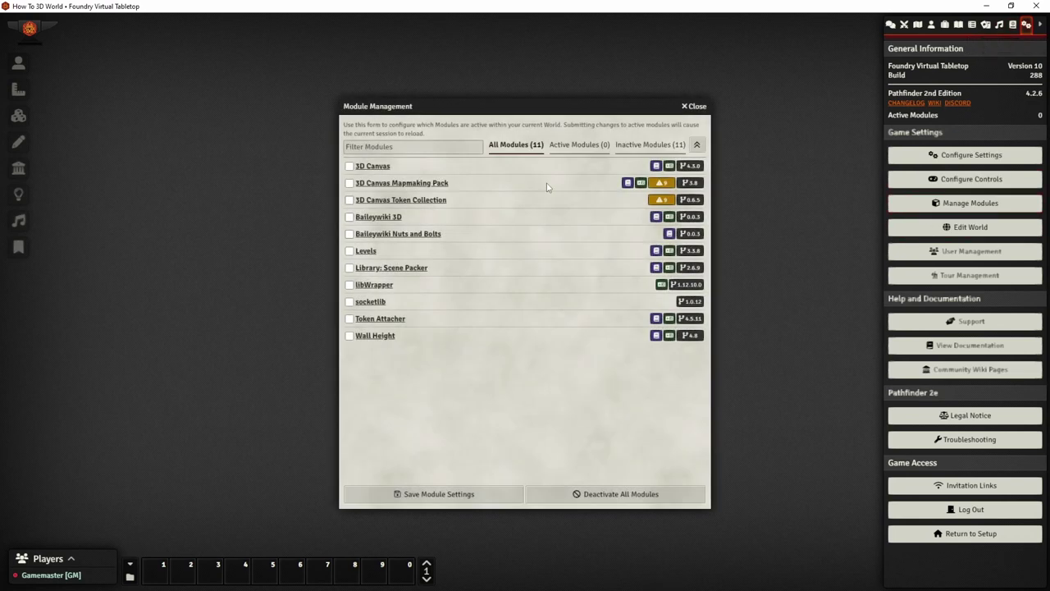
{"action": "left_click", "coordinate": [349, 167]}
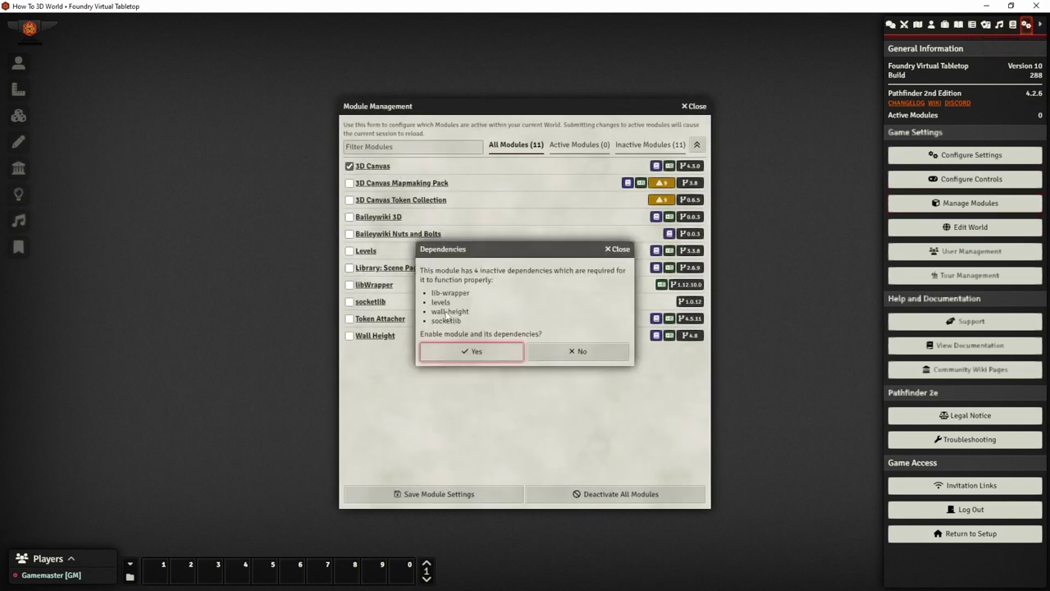
{"action": "left_click", "coordinate": [465, 358]}
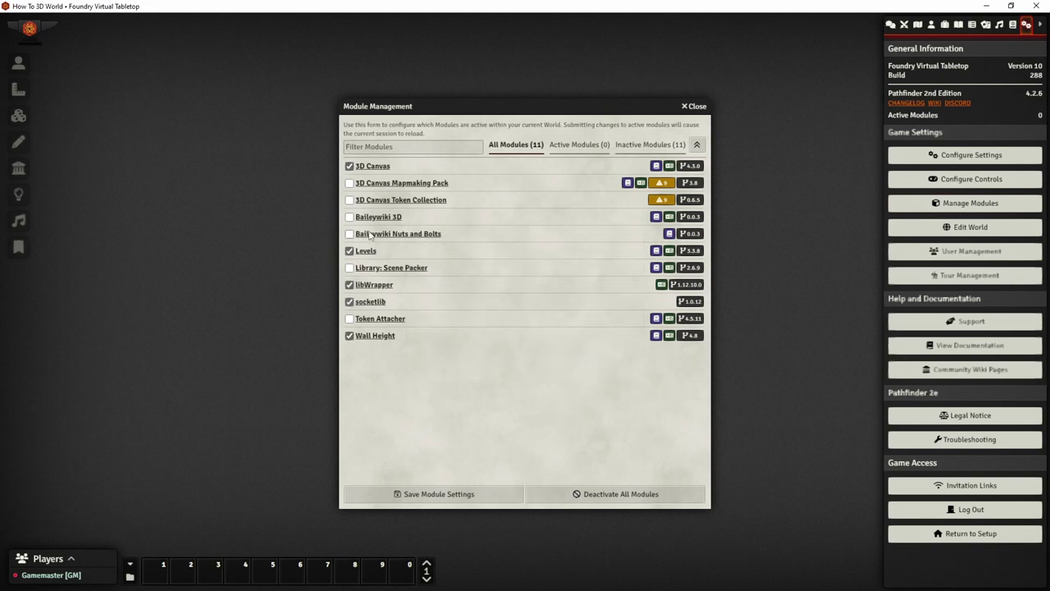
Step: Enable the Token Attacher, Library: Scene Packer and Baileywiki Nuts and Bolts modules along with their dependencies
{"action": "left_click", "coordinate": [350, 319]}
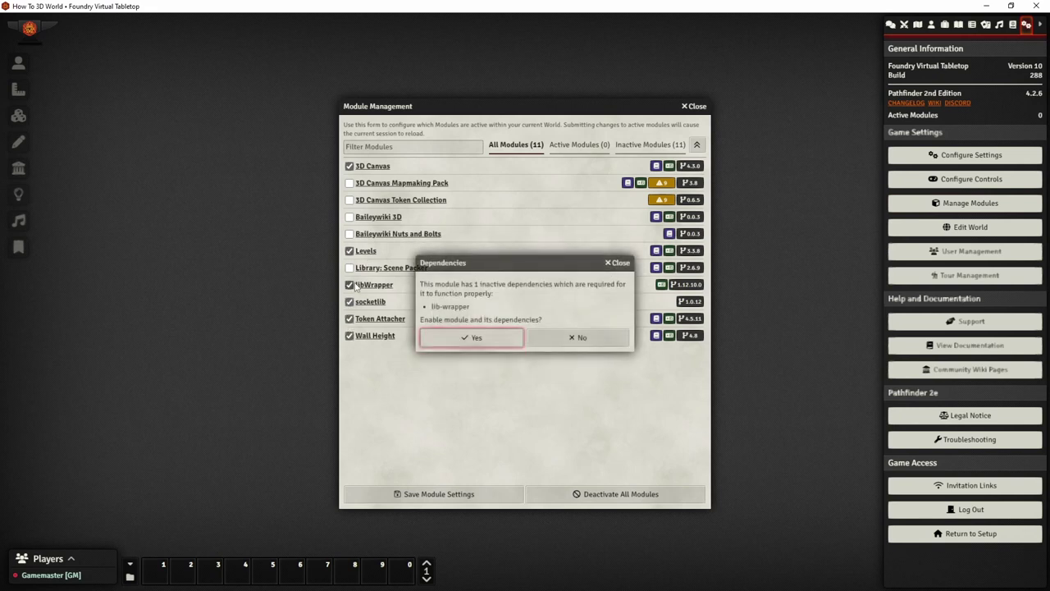
{"action": "left_click", "coordinate": [454, 337]}
{"action": "left_click", "coordinate": [349, 268]}
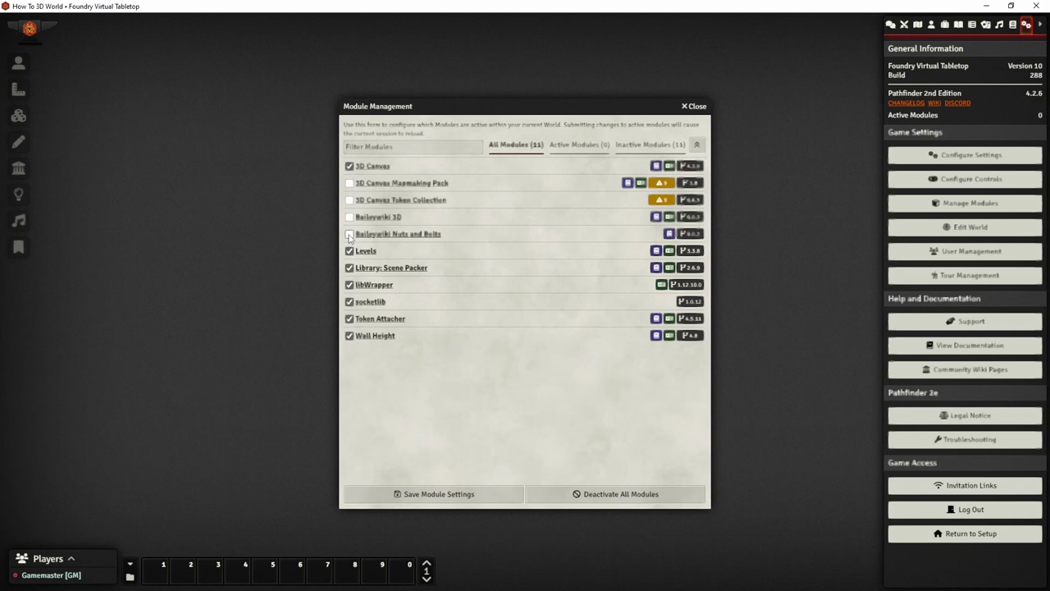
{"action": "left_click", "coordinate": [349, 233]}
{"action": "left_click", "coordinate": [452, 345]}
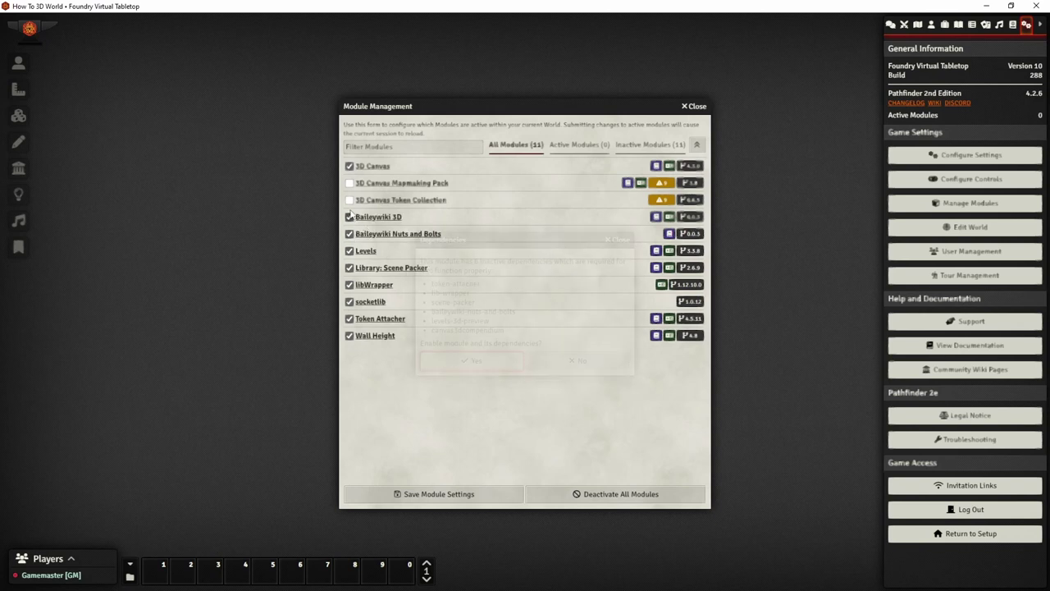
Step: Enable the remaining 3D Canvas Mapmaking Pack and Token Collection modules, then save the module settings and reload the world
{"action": "left_click", "coordinate": [350, 200]}
{"action": "left_click", "coordinate": [444, 362]}
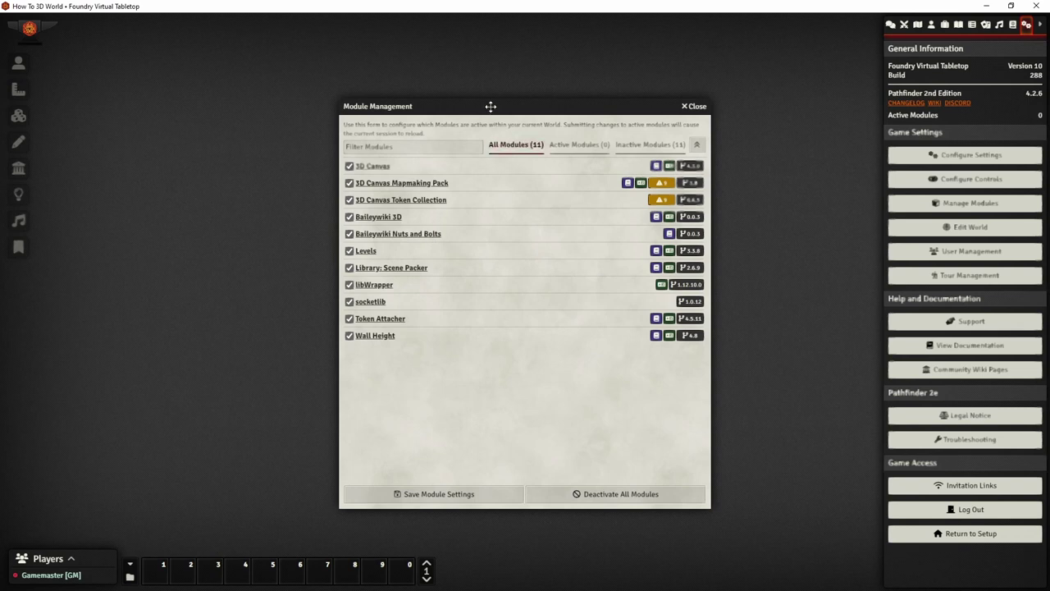
{"action": "left_click_drag", "start_coordinate": [489, 106], "coordinate": [481, 100]}
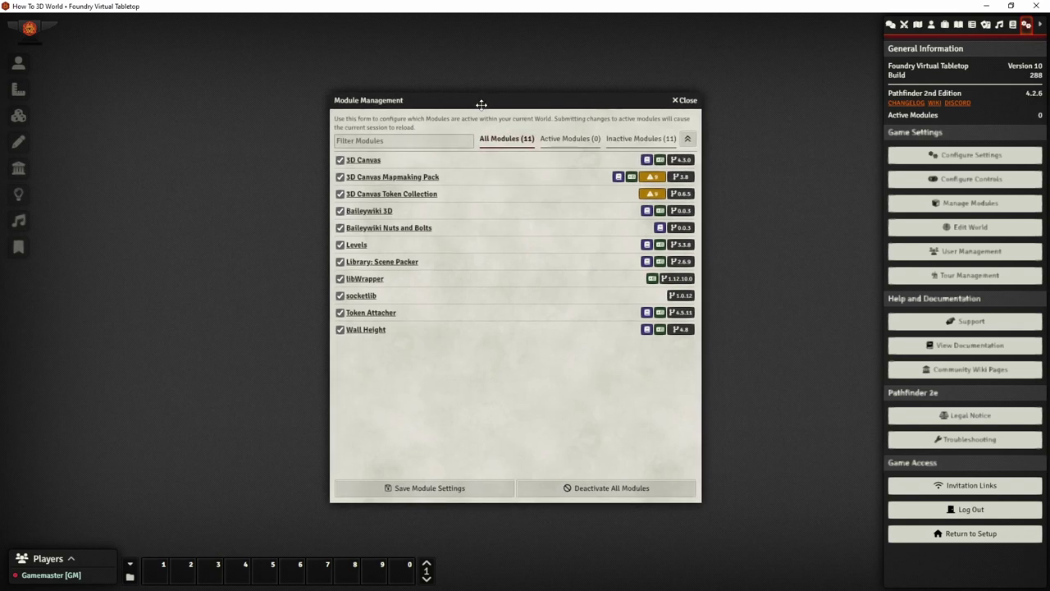
{"action": "left_click", "coordinate": [431, 490]}
{"action": "left_click", "coordinate": [440, 325]}
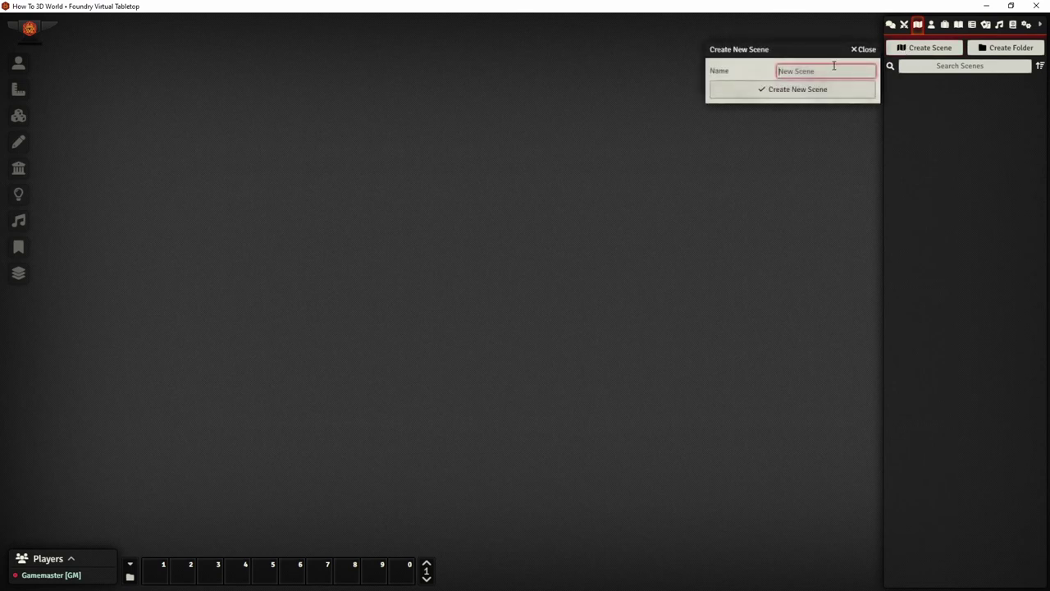
Step: Create a new scene named "Scene 01" and save it with its default configuration
{"action": "type", "text": "Scene 01"}
{"action": "left_click", "coordinate": [815, 92]}
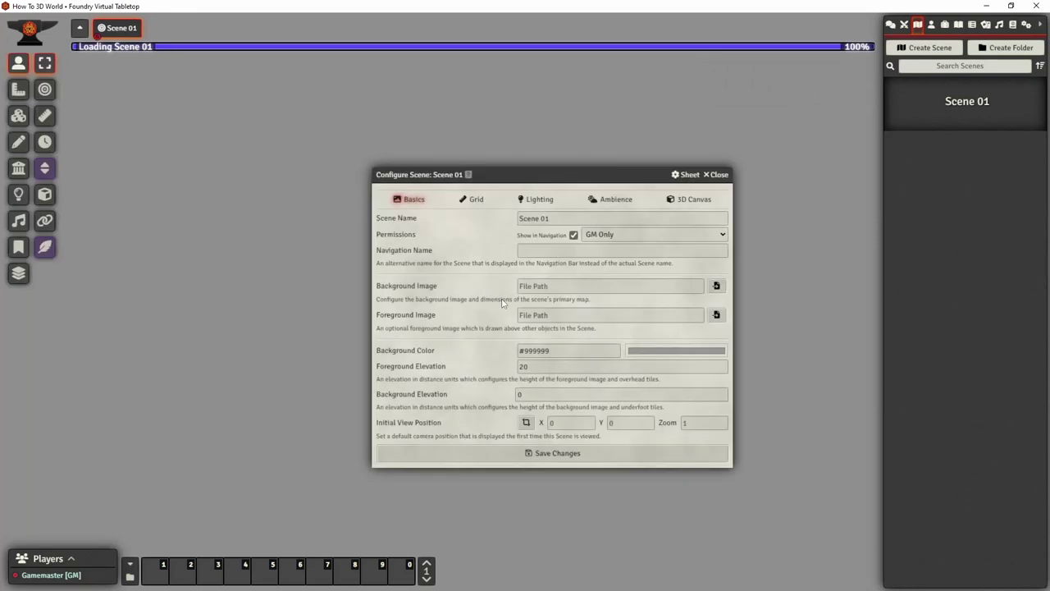
{"action": "left_click", "coordinate": [472, 454]}
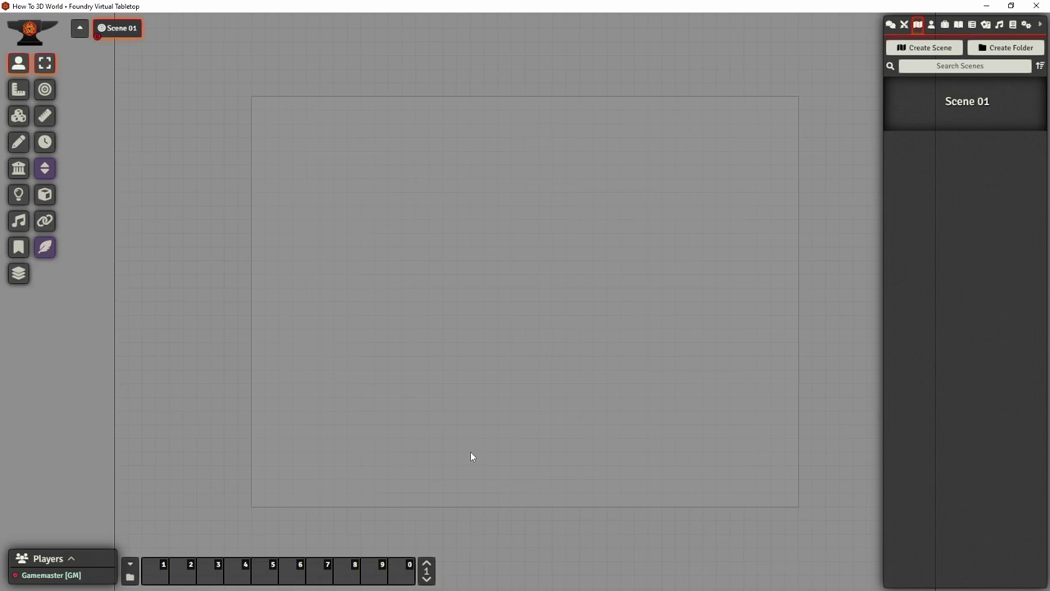
Step: Switch Scene 01 to the 3D view and toggle the game camera to look around the scene
{"action": "left_click", "coordinate": [52, 200]}
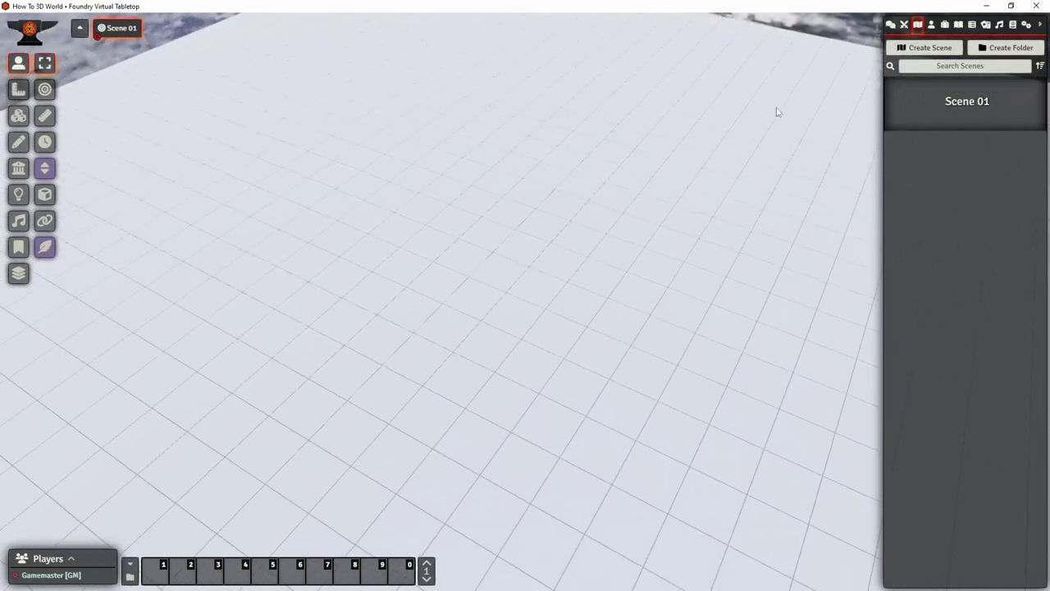
{"action": "mouse_move", "coordinate": [880, 51]}
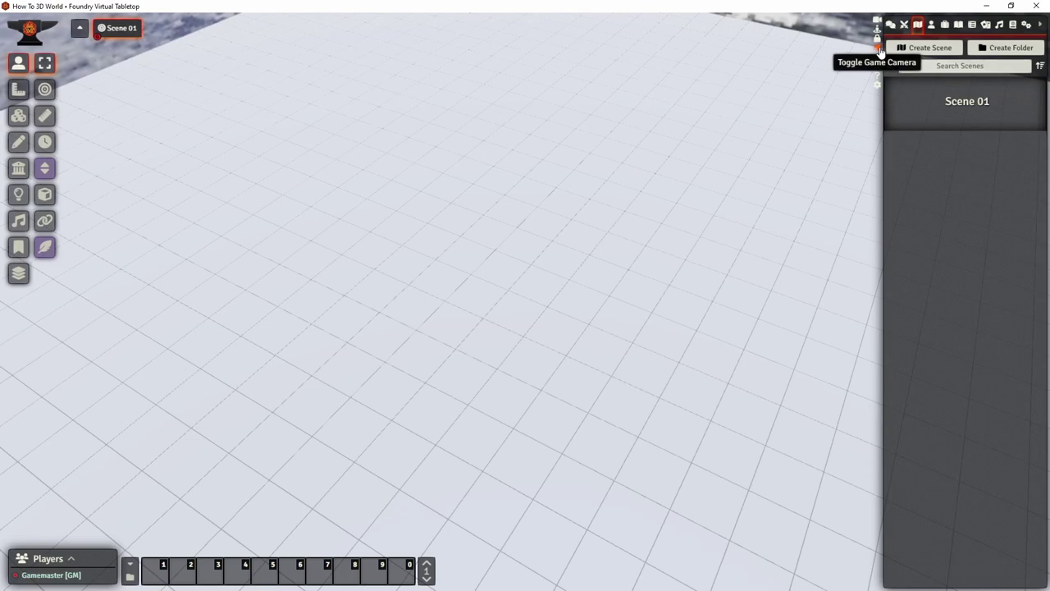
{"action": "left_click", "coordinate": [878, 50]}
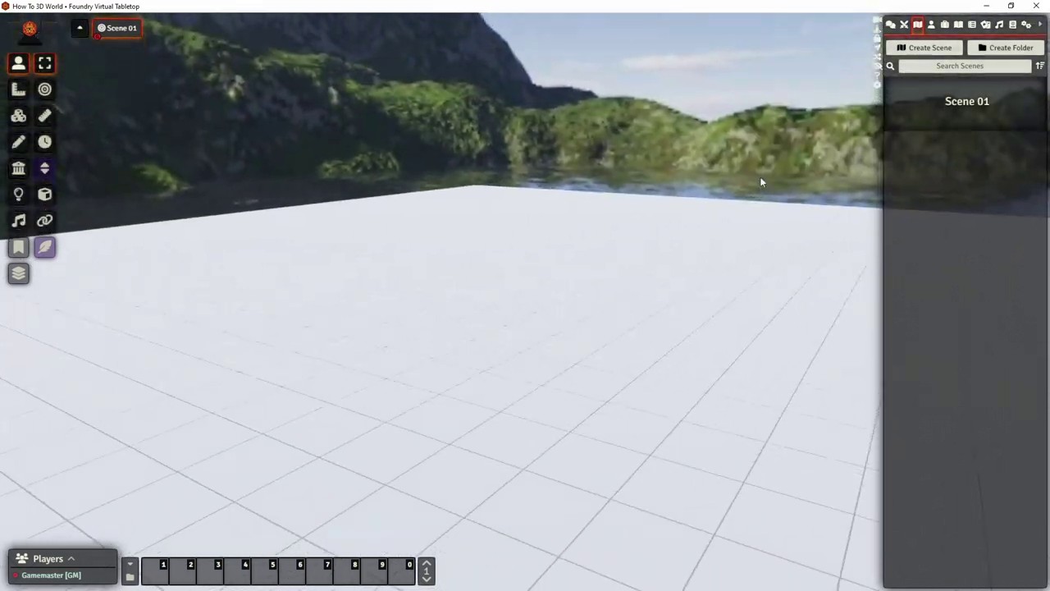
{"action": "left_click_drag", "start_coordinate": [760, 182], "coordinate": [840, 330]}
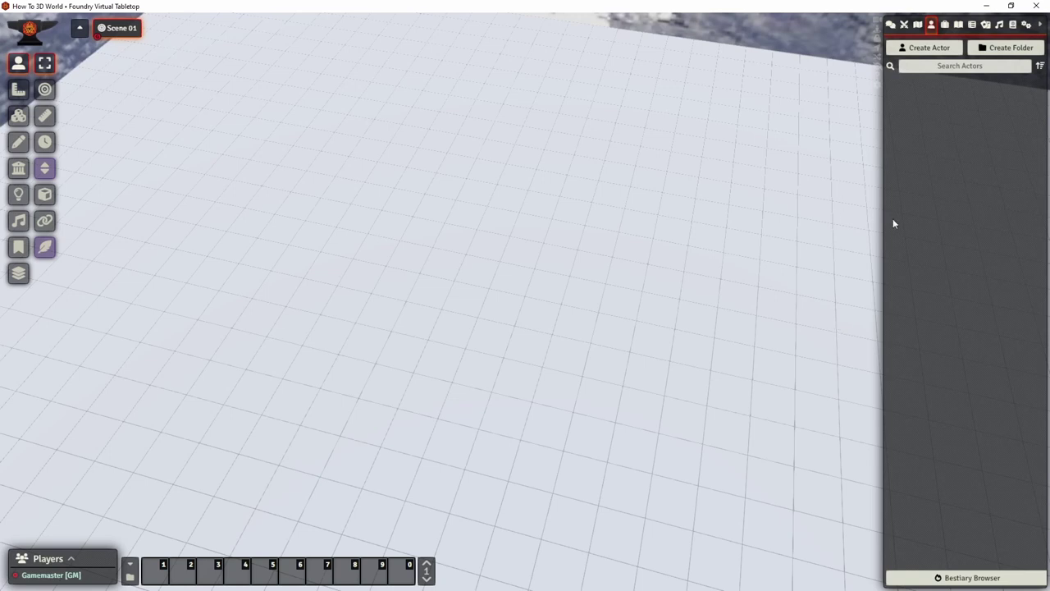
Step: Create a Player Character actor named "Bob" and close its character sheet
{"action": "left_click", "coordinate": [931, 52]}
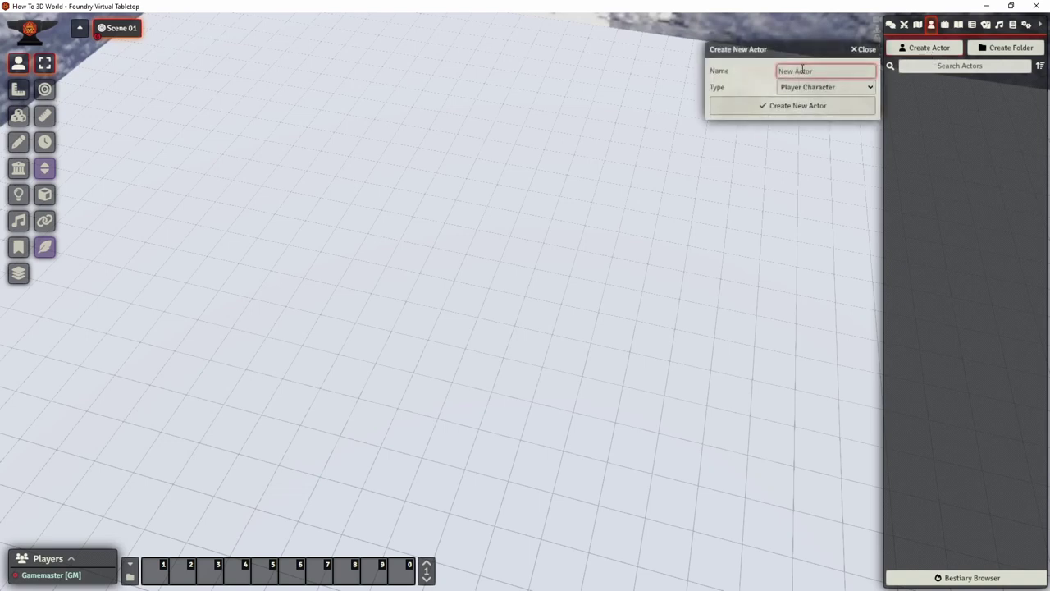
{"action": "type", "text": "Bob"}
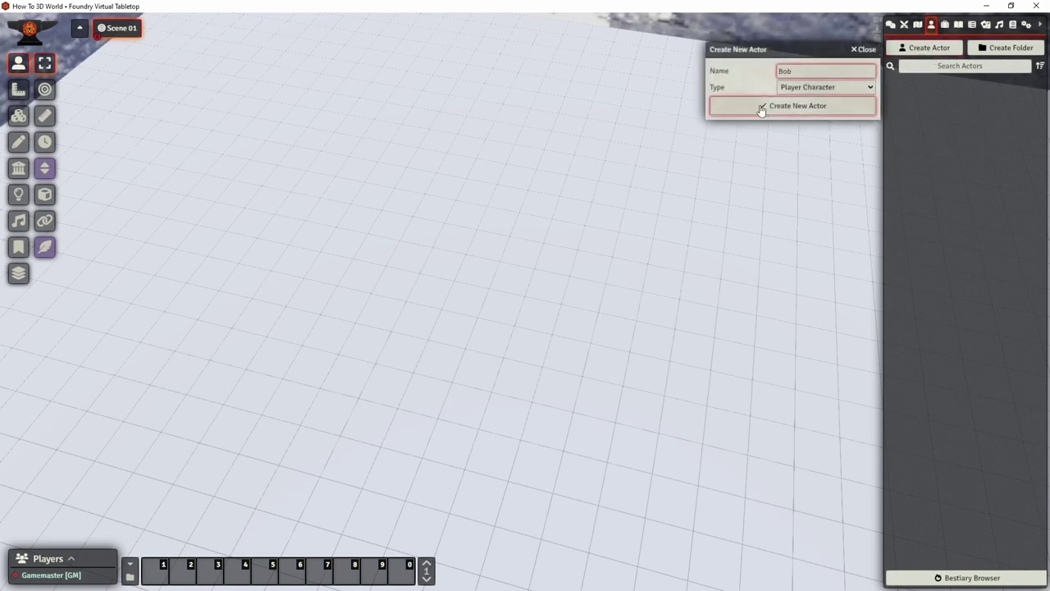
{"action": "left_click", "coordinate": [798, 105]}
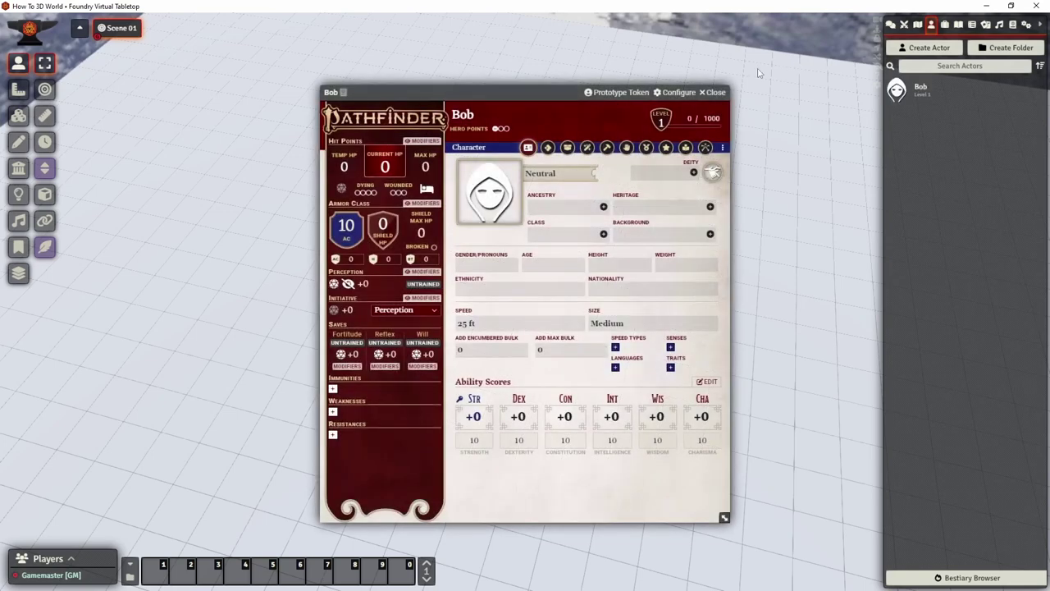
{"action": "left_click", "coordinate": [717, 93]}
Step: Place a token of the Bob actor on the 3D scene's grid
{"action": "left_click_drag", "start_coordinate": [921, 90], "coordinate": [554, 253]}
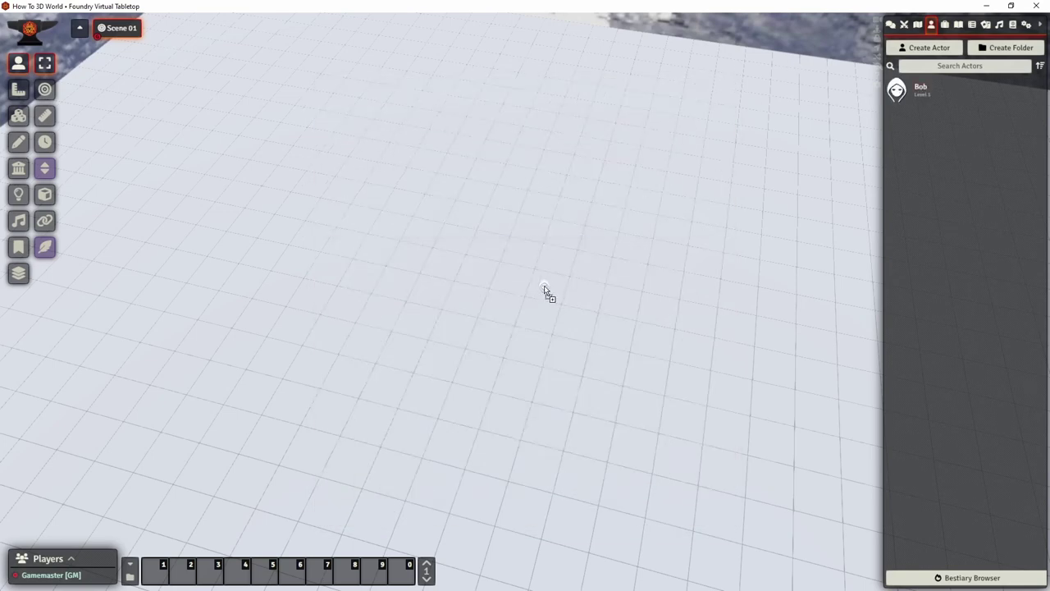
{"action": "left_click_drag", "start_coordinate": [545, 291], "coordinate": [544, 290]}
{"action": "scroll", "coordinate": [549, 309], "scroll_direction": "up", "scroll_amount": 5}
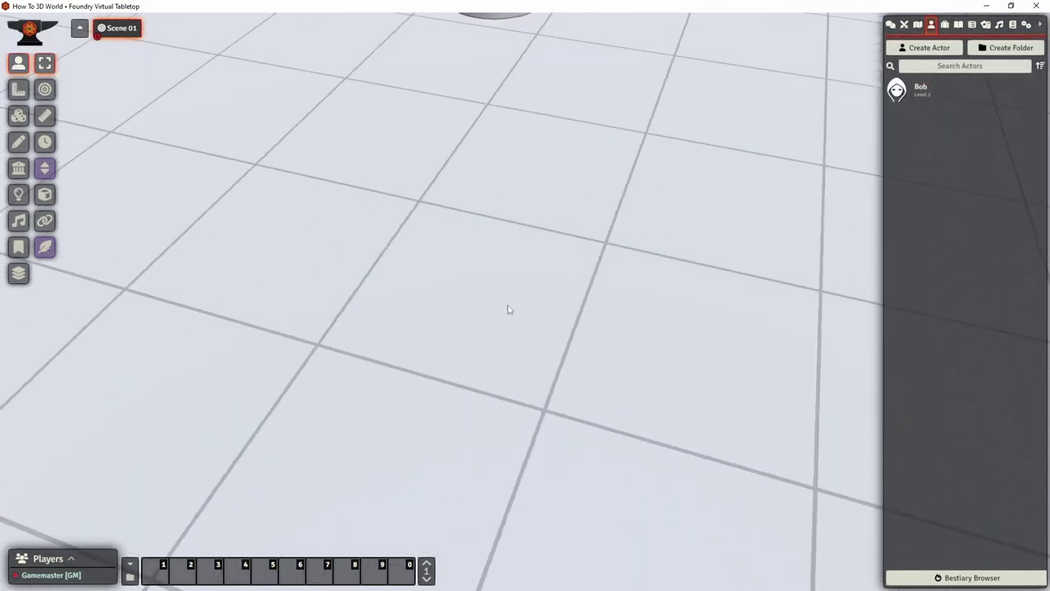
{"action": "scroll", "coordinate": [508, 309], "scroll_direction": "down", "scroll_amount": 6}
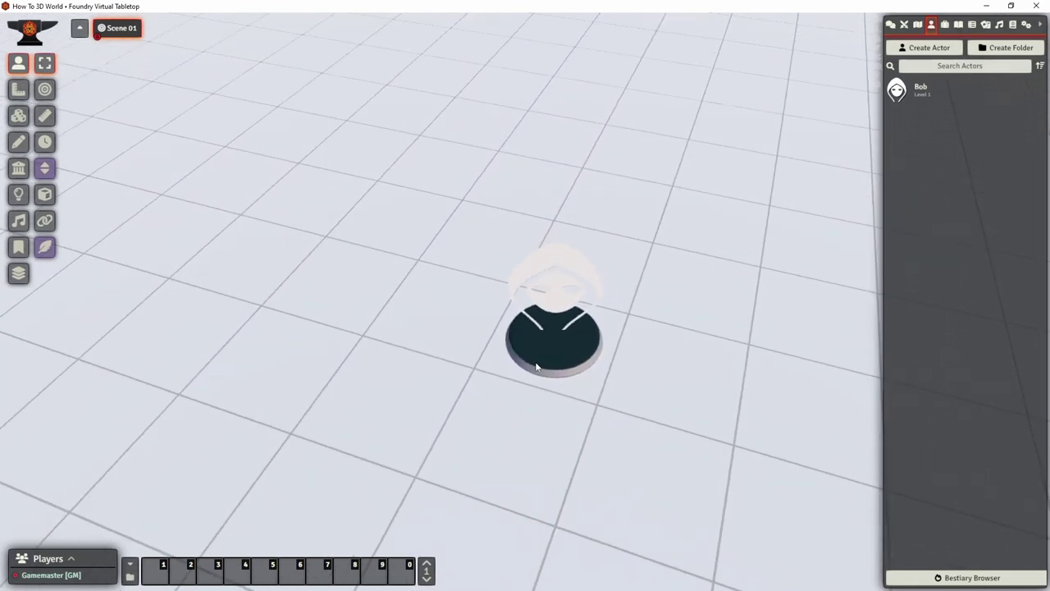
Step: Open the 3D settings in the configuration of Bob's token, keeping the token itself in view
{"action": "left_click", "coordinate": [536, 367]}
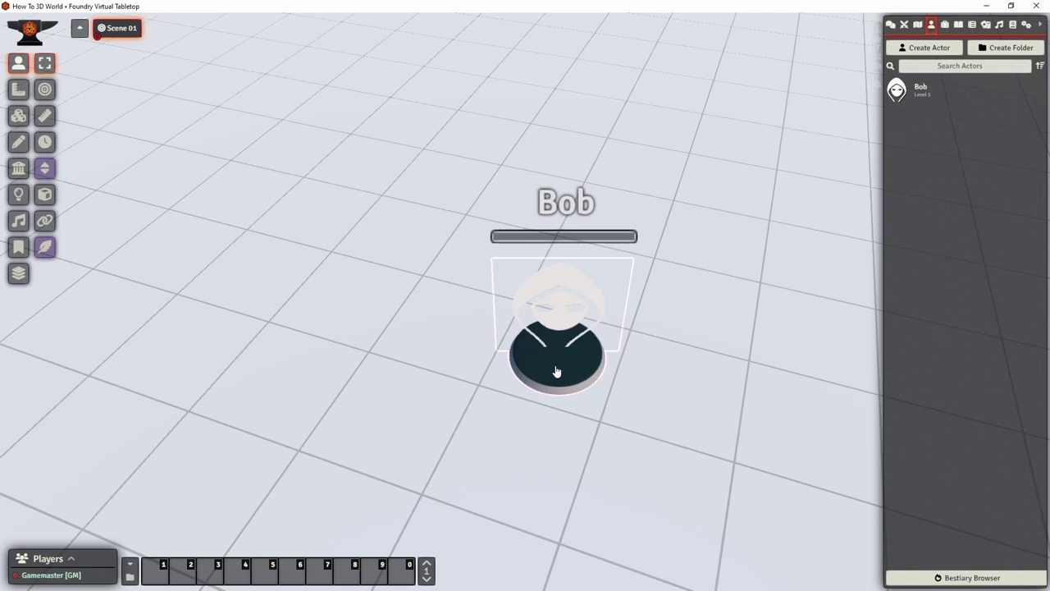
{"action": "double_click", "coordinate": [552, 374]}
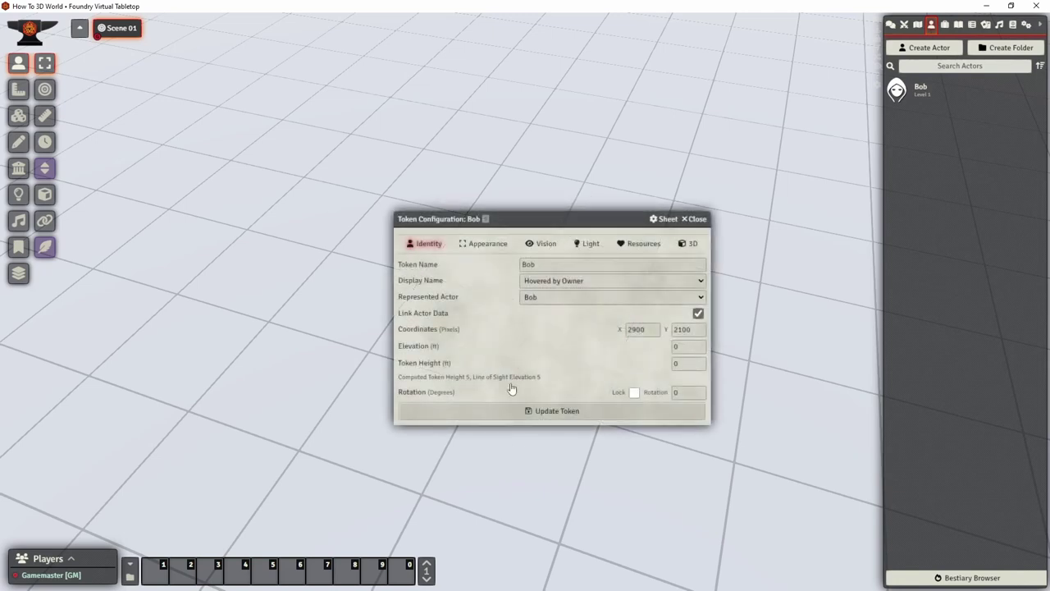
{"action": "left_click_drag", "start_coordinate": [500, 215], "coordinate": [212, 108]}
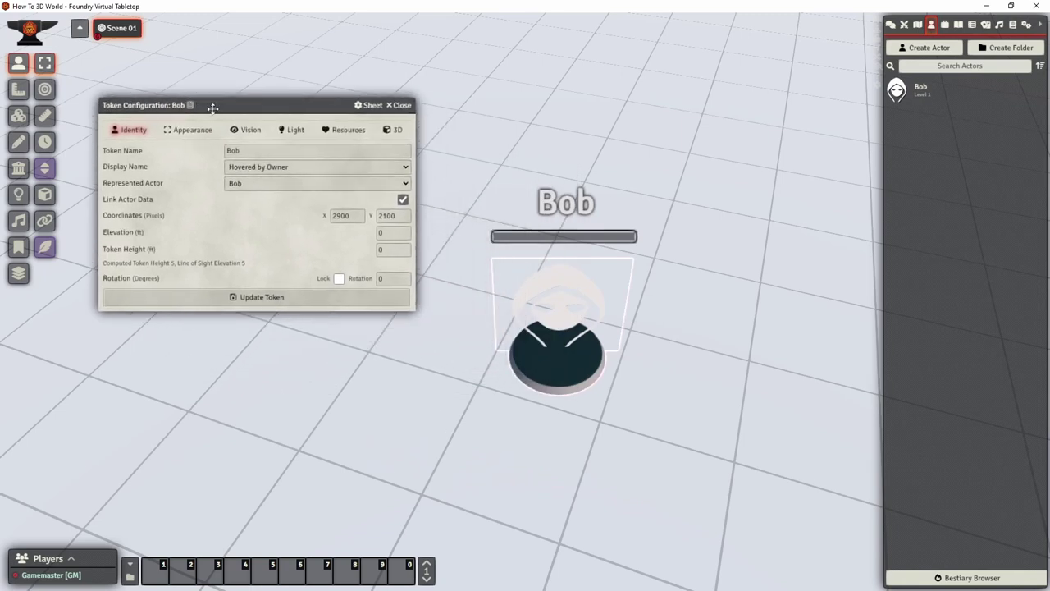
{"action": "left_click", "coordinate": [393, 132]}
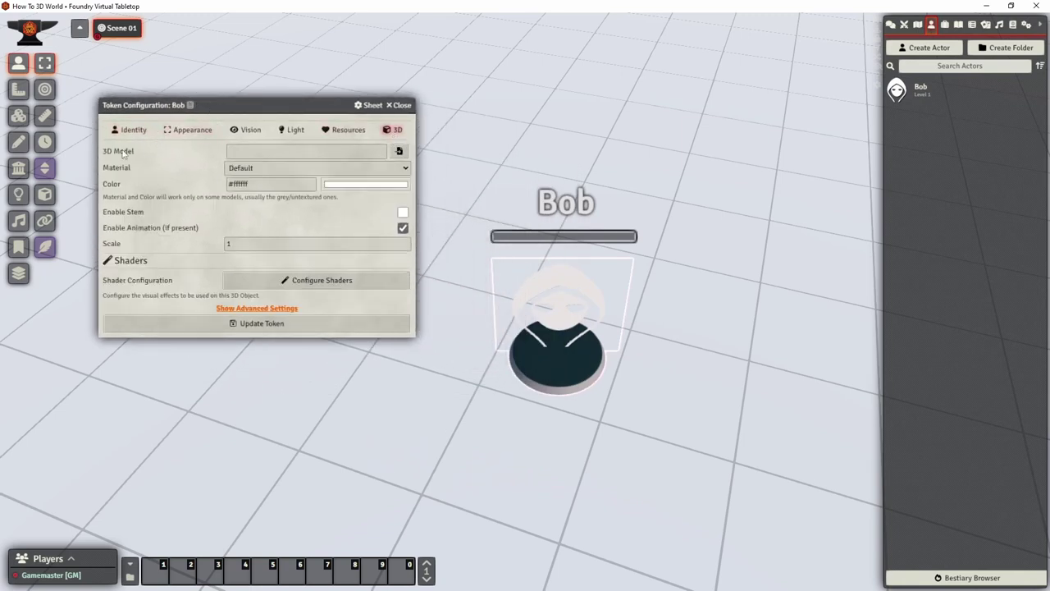
Step: Assign Elric_of_Melbourne.glb from the canvas3dtokencompendium module's Adventurers miniatures, Human Fighter folder, as the token's 3D model and update the token
{"action": "left_click", "coordinate": [400, 153]}
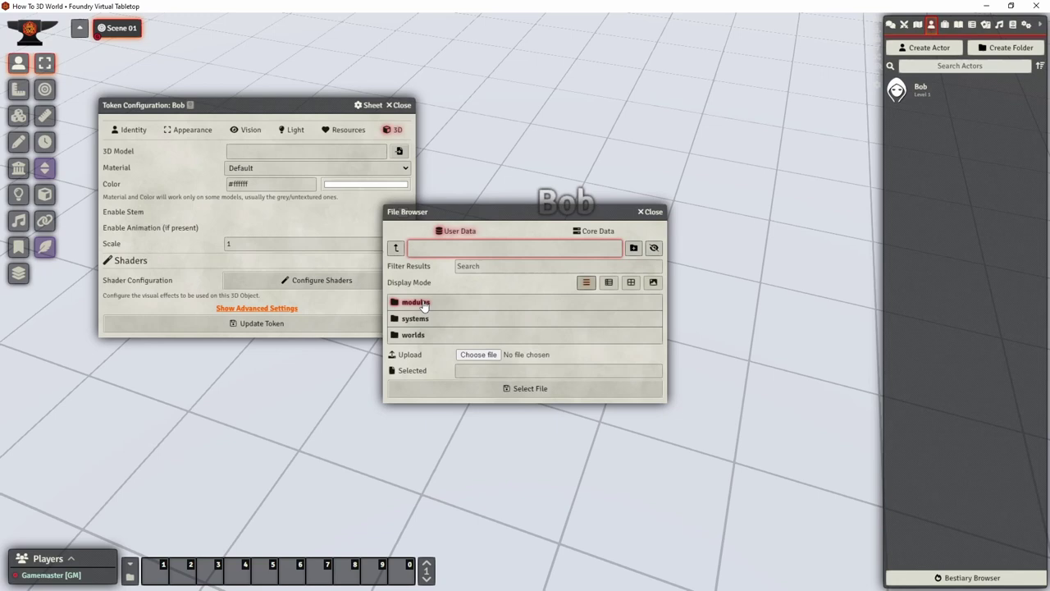
{"action": "left_click", "coordinate": [423, 305]}
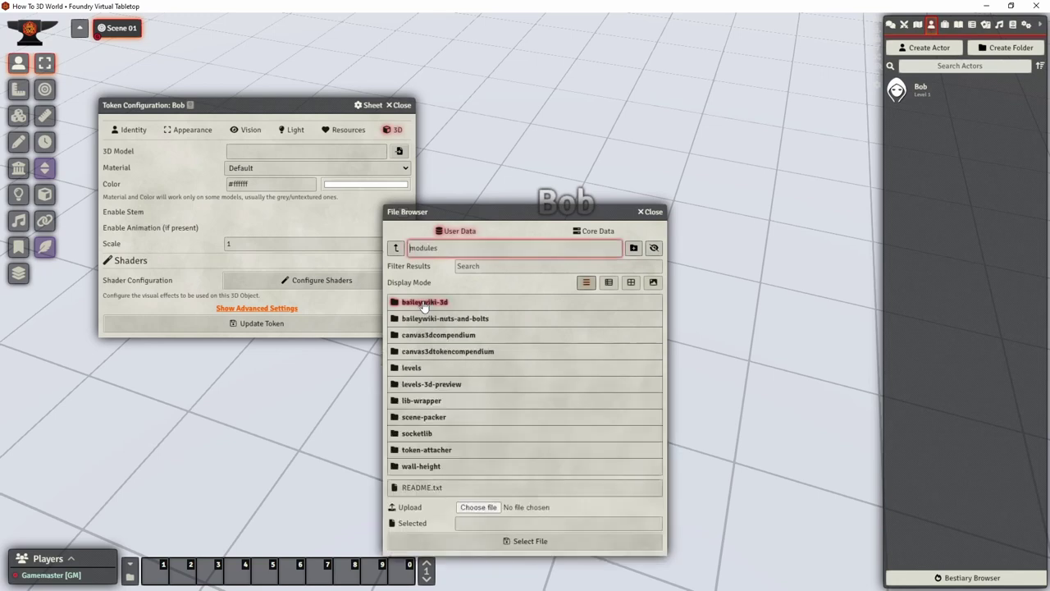
{"action": "left_click", "coordinate": [452, 352]}
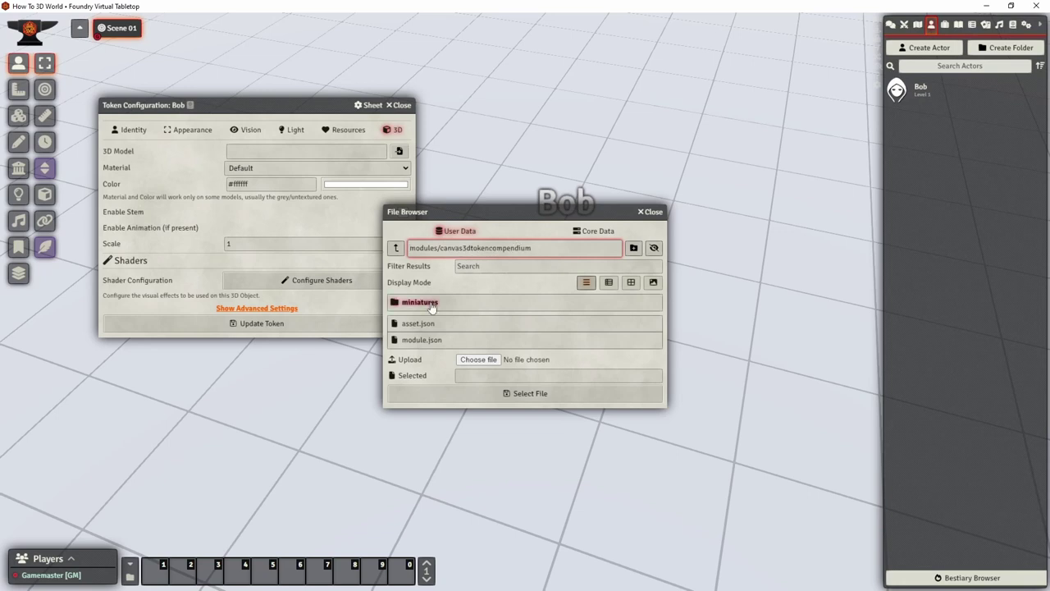
{"action": "left_click", "coordinate": [430, 306]}
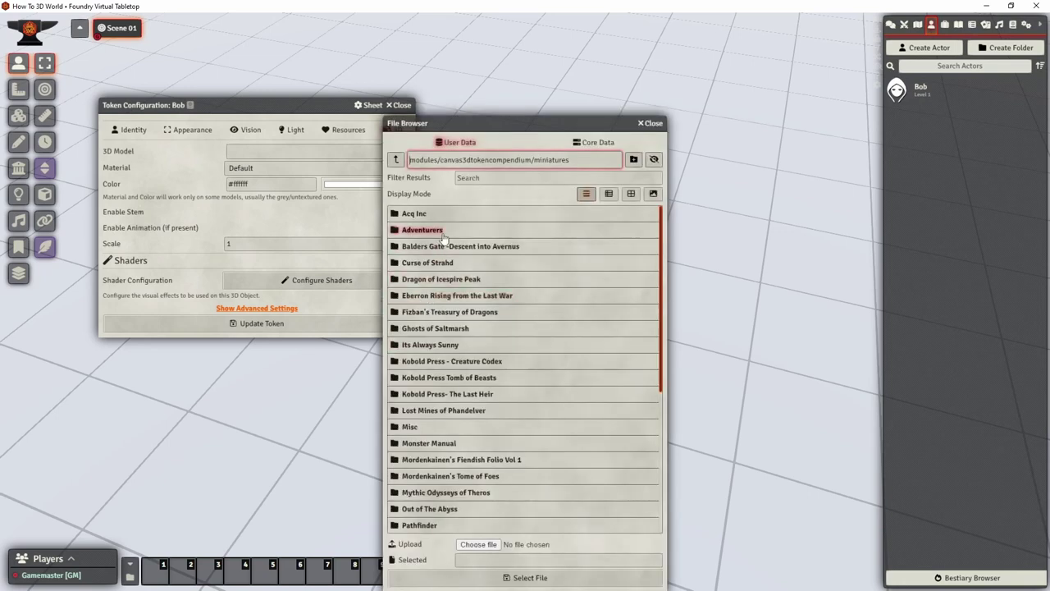
{"action": "left_click", "coordinate": [443, 237]}
{"action": "left_click", "coordinate": [431, 297]}
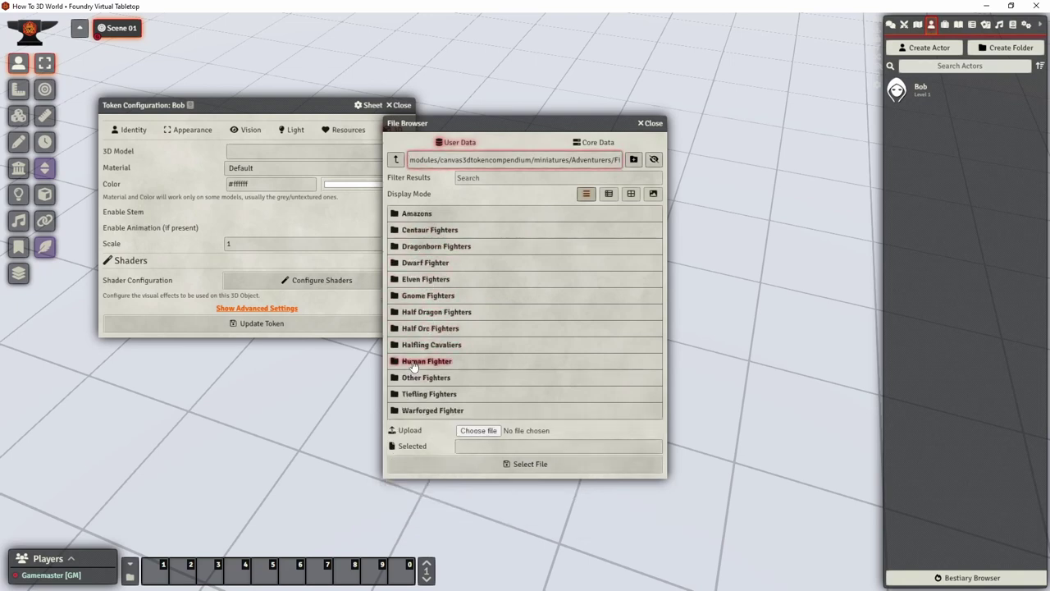
{"action": "left_click", "coordinate": [415, 363]}
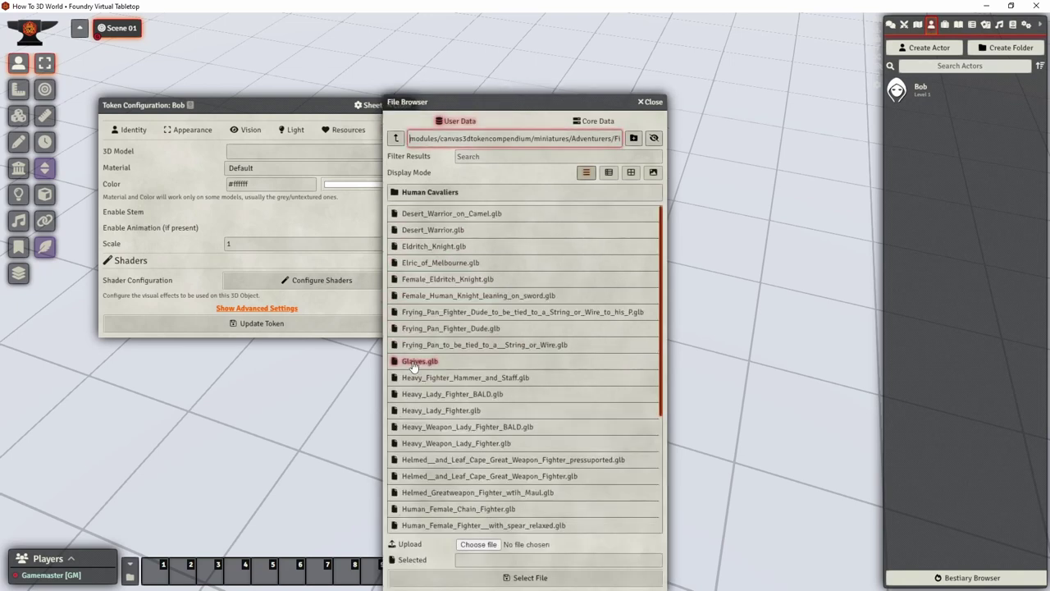
{"action": "left_click", "coordinate": [416, 264]}
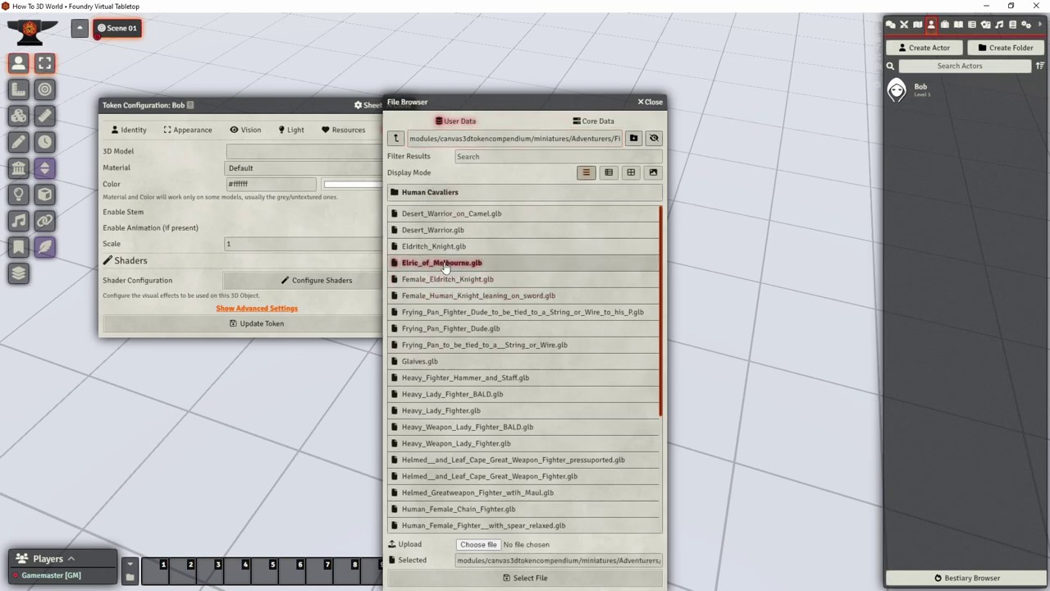
{"action": "left_click", "coordinate": [489, 577]}
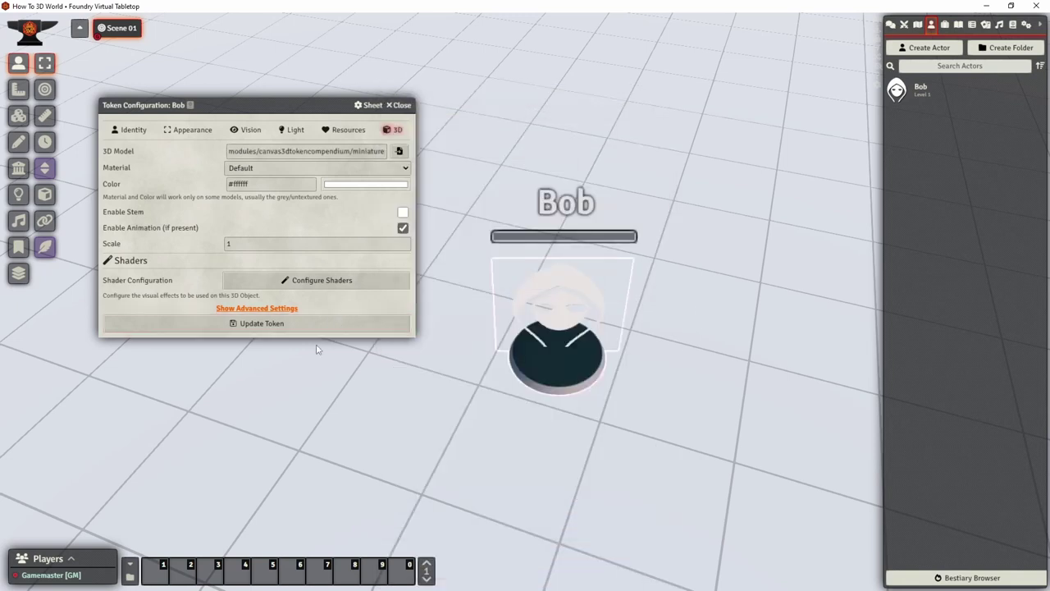
{"action": "left_click", "coordinate": [299, 327]}
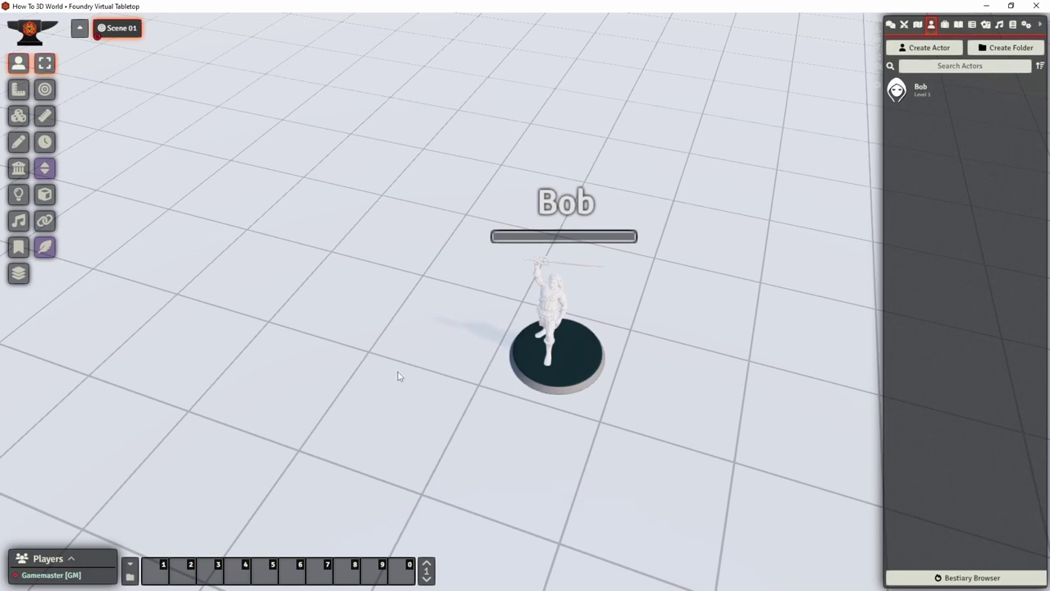
Step: Reveal the advanced 3D settings in the configuration of Bob's token, and update the token without changing them
{"action": "scroll", "coordinate": [422, 358], "scroll_direction": "up", "scroll_amount": 5}
{"action": "scroll", "coordinate": [419, 422], "scroll_direction": "down", "scroll_amount": 5}
{"action": "scroll", "coordinate": [455, 348], "scroll_direction": "up", "scroll_amount": 3}
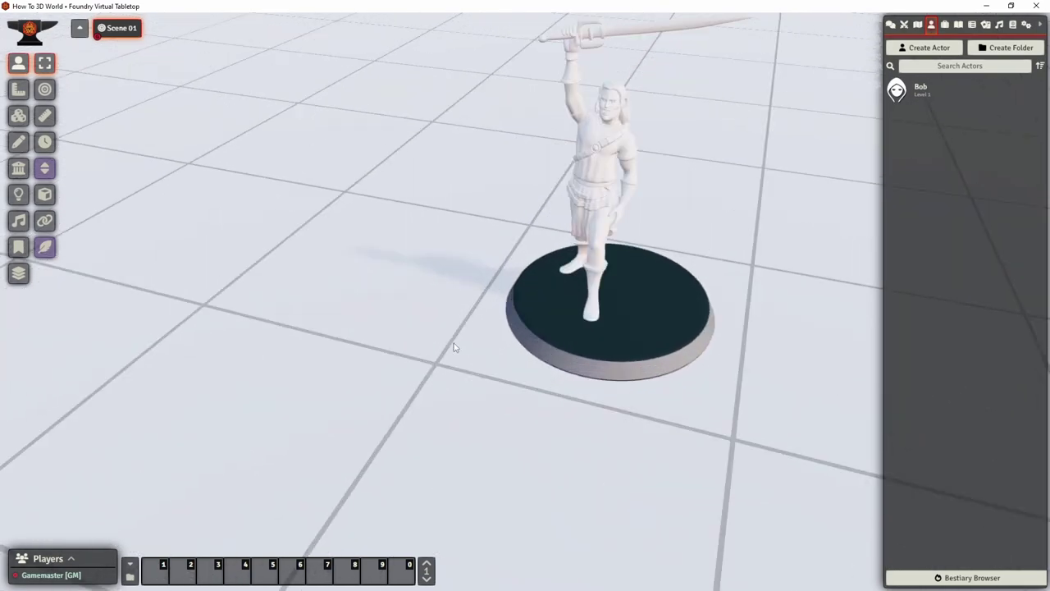
{"action": "scroll", "coordinate": [455, 348], "scroll_direction": "down", "scroll_amount": 3}
{"action": "scroll", "coordinate": [553, 418], "scroll_direction": "up", "scroll_amount": 3}
{"action": "double_click", "coordinate": [585, 339]}
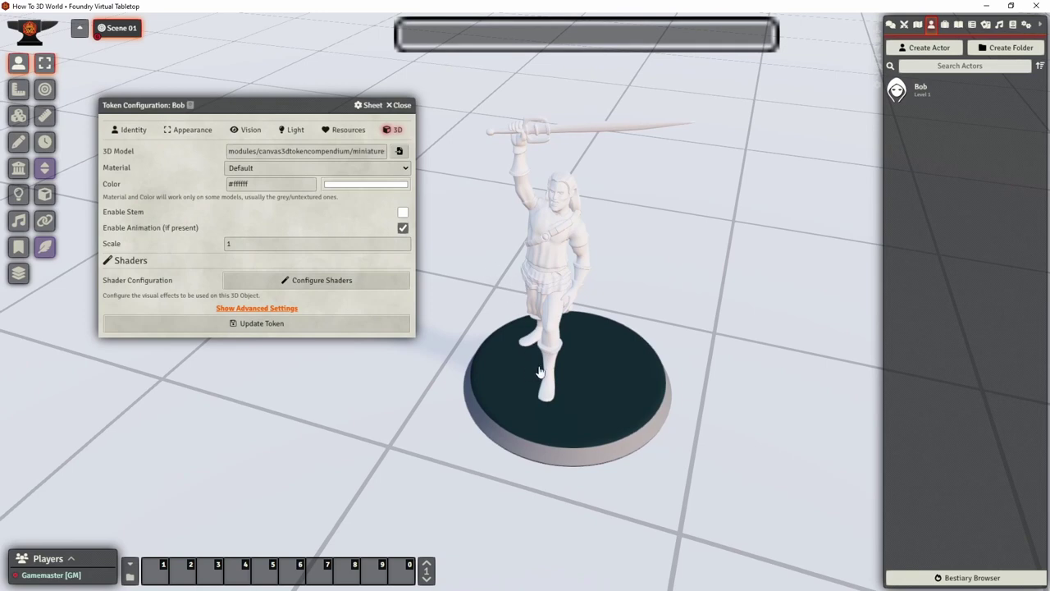
{"action": "left_click", "coordinate": [244, 307]}
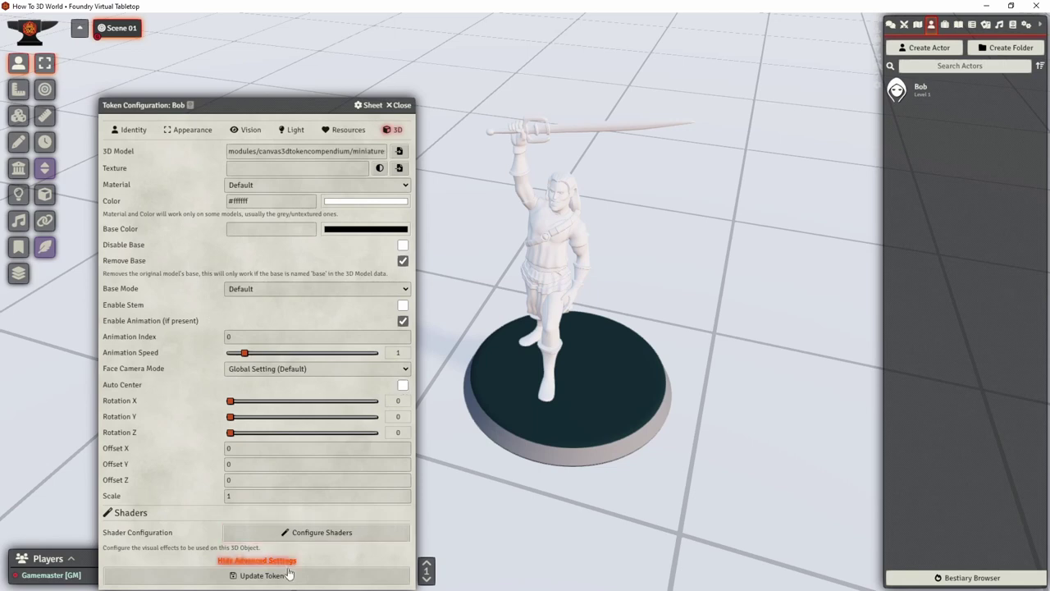
{"action": "left_click", "coordinate": [262, 576]}
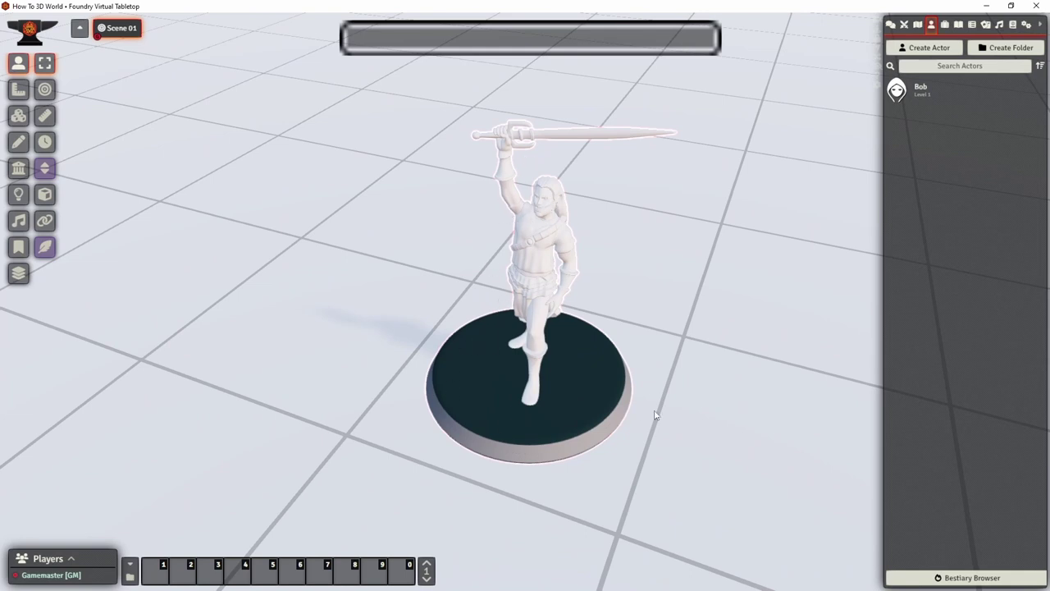
{"action": "right_click", "coordinate": [637, 389]}
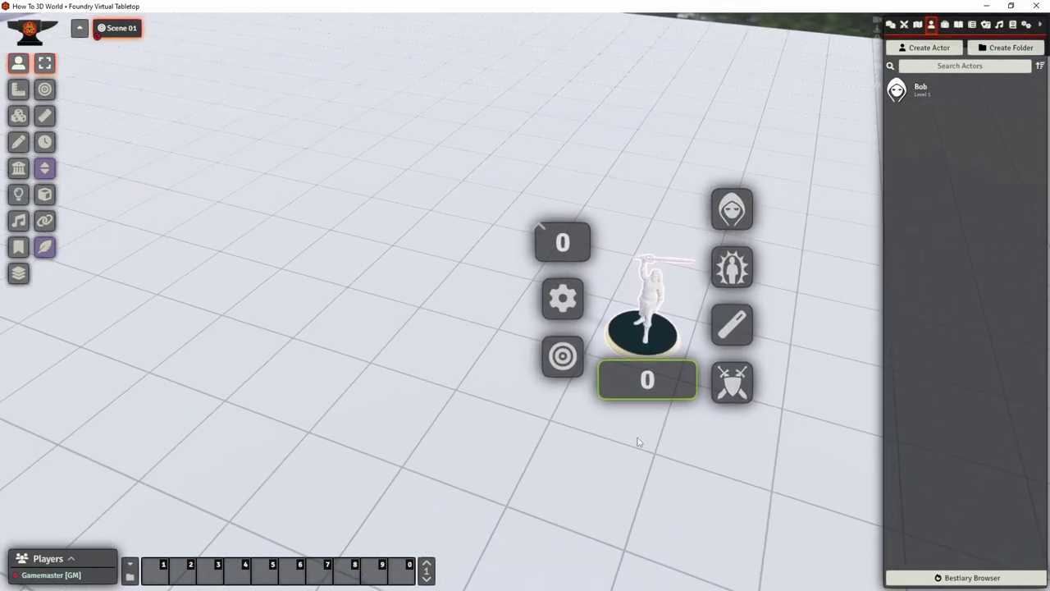
Step: Open the Tile Browser and go to the modules/baileywiki-3d/models/buildings folder
{"action": "left_click", "coordinate": [18, 115]}
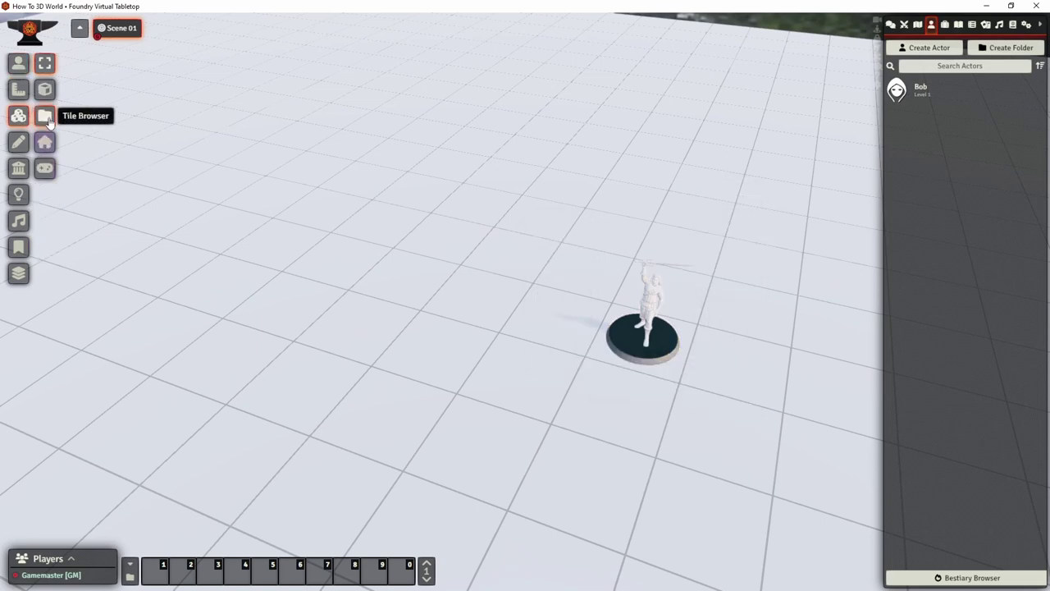
{"action": "left_click", "coordinate": [45, 117]}
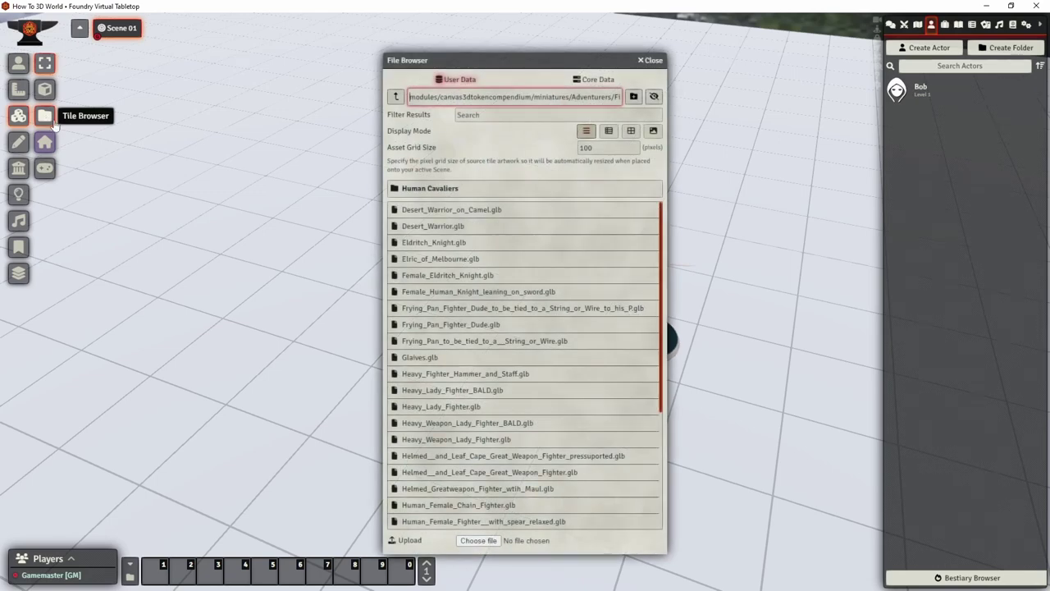
{"action": "left_click", "coordinate": [397, 96]}
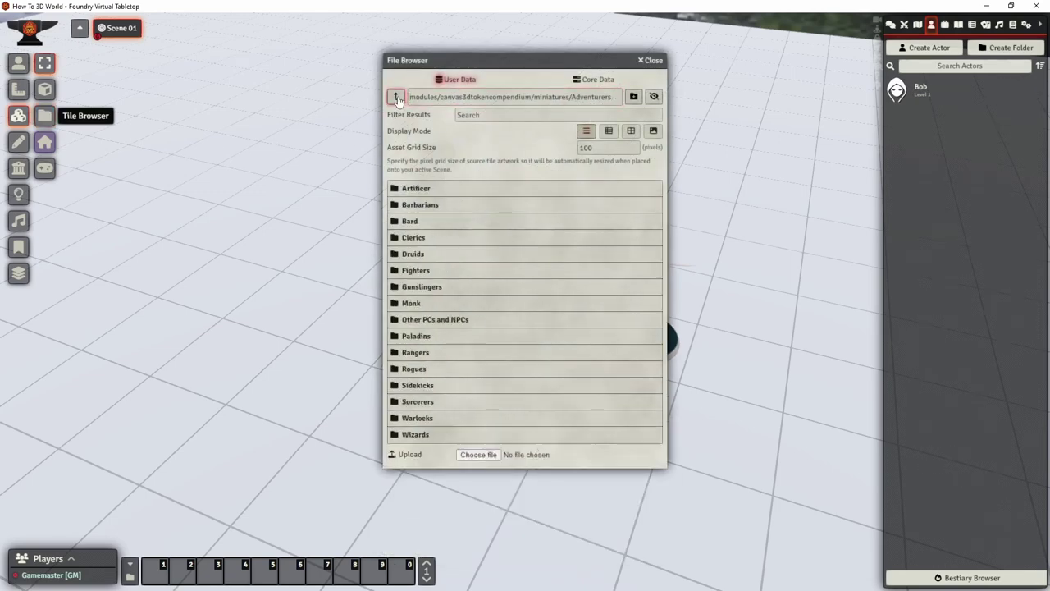
{"action": "left_click", "coordinate": [397, 96]}
{"action": "left_click", "coordinate": [396, 97]}
{"action": "left_click", "coordinate": [396, 97]}
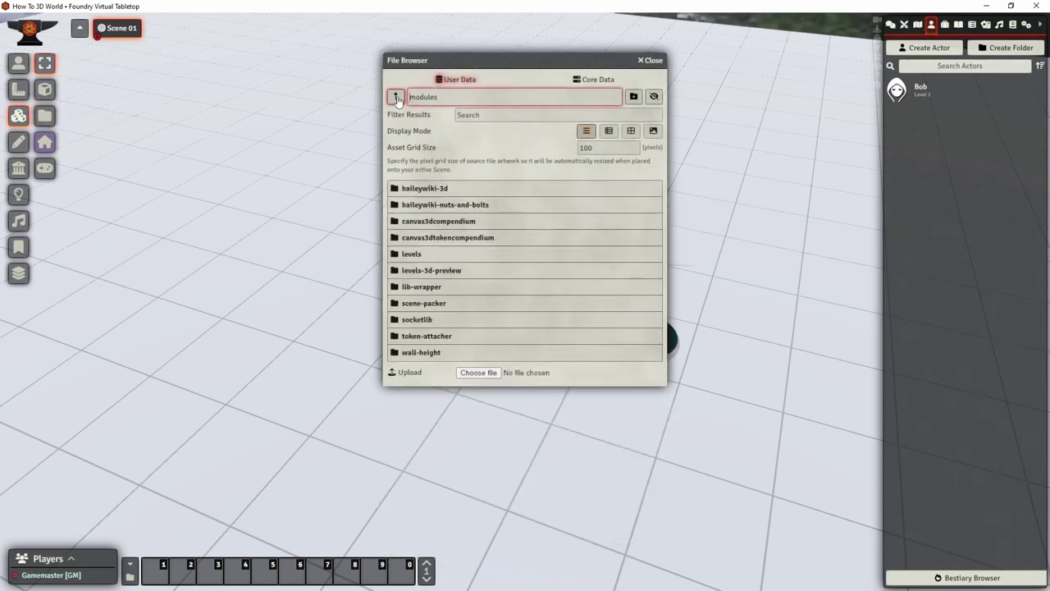
{"action": "left_click", "coordinate": [425, 188]}
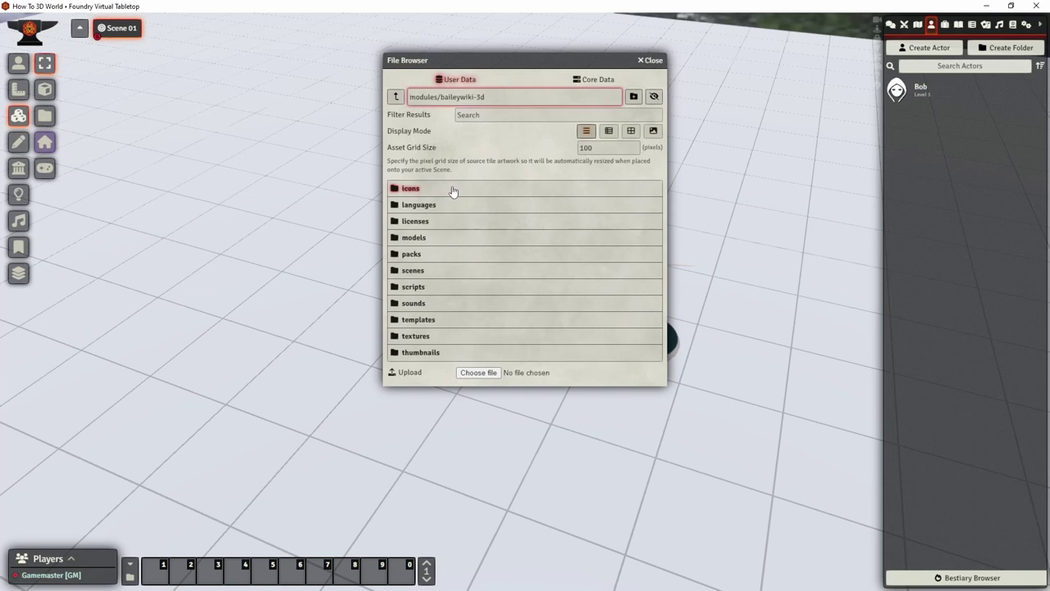
{"action": "left_click", "coordinate": [439, 238]}
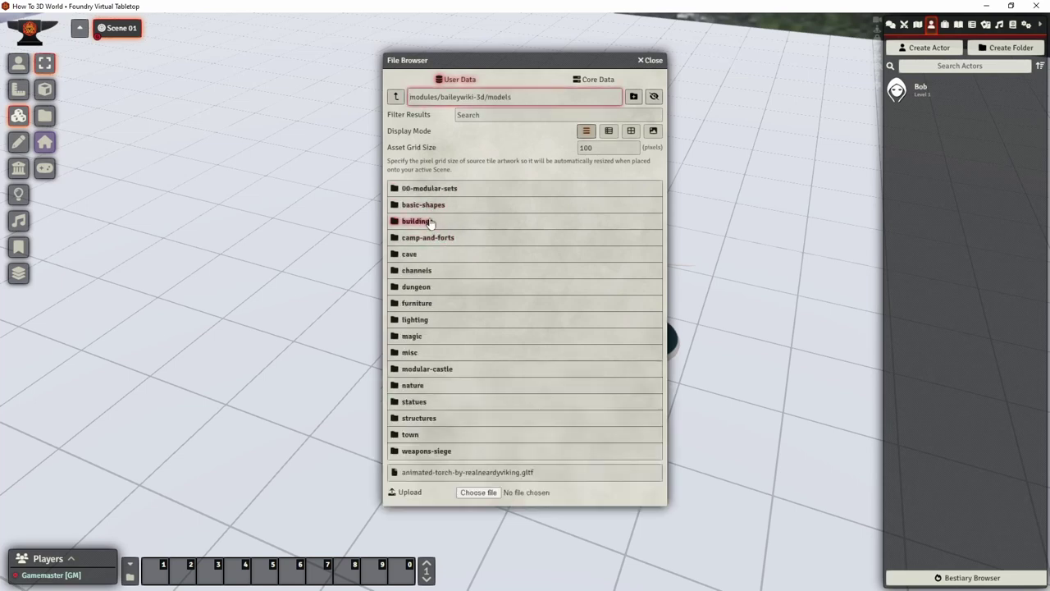
{"action": "left_click", "coordinate": [431, 222]}
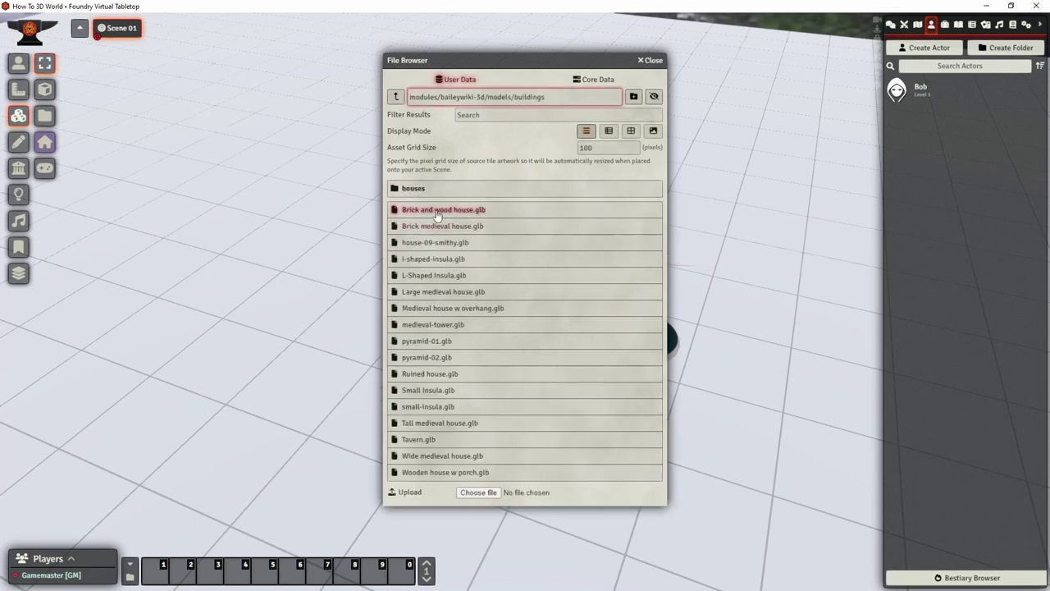
Step: Place Brick and wood house.glb and Brick medieval house.glb on the scene's grid near Bob's token, and close the file browser
{"action": "left_click", "coordinate": [436, 213]}
{"action": "left_click_drag", "start_coordinate": [469, 62], "coordinate": [618, 55]}
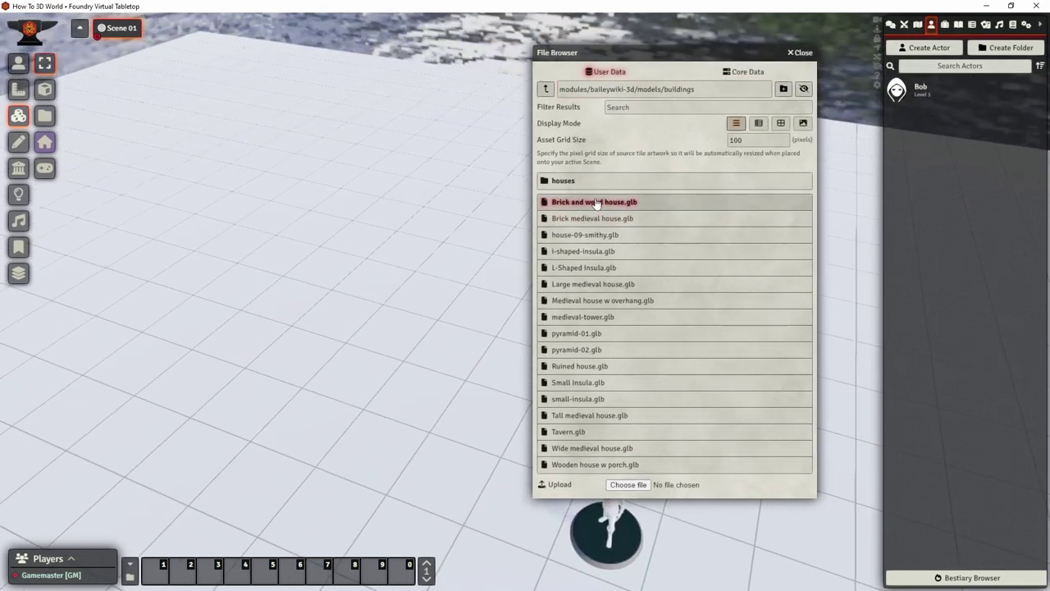
{"action": "left_click", "coordinate": [346, 216]}
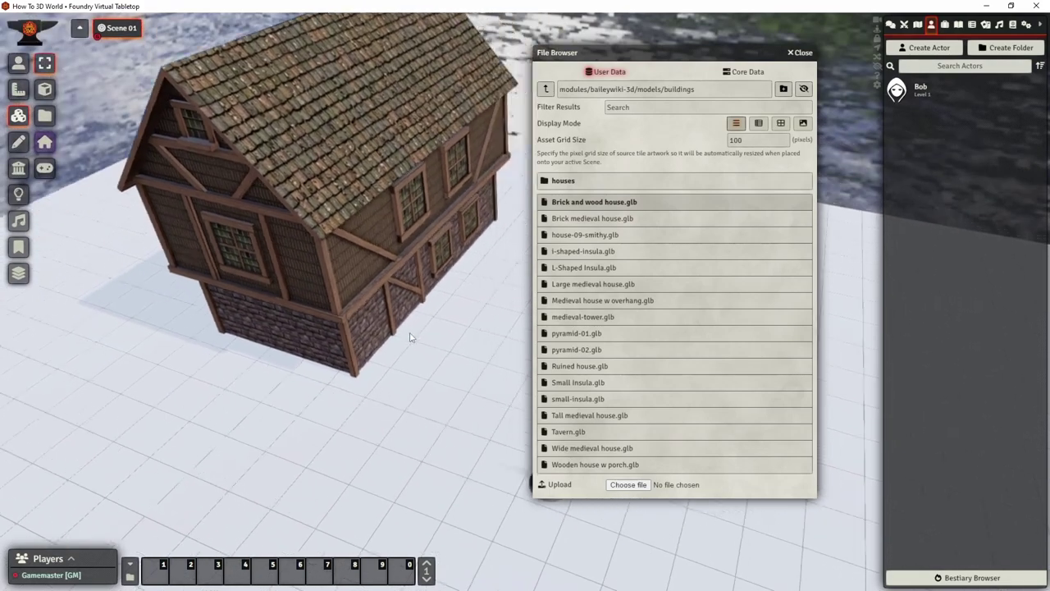
{"action": "left_click_drag", "start_coordinate": [592, 218], "coordinate": [426, 305]}
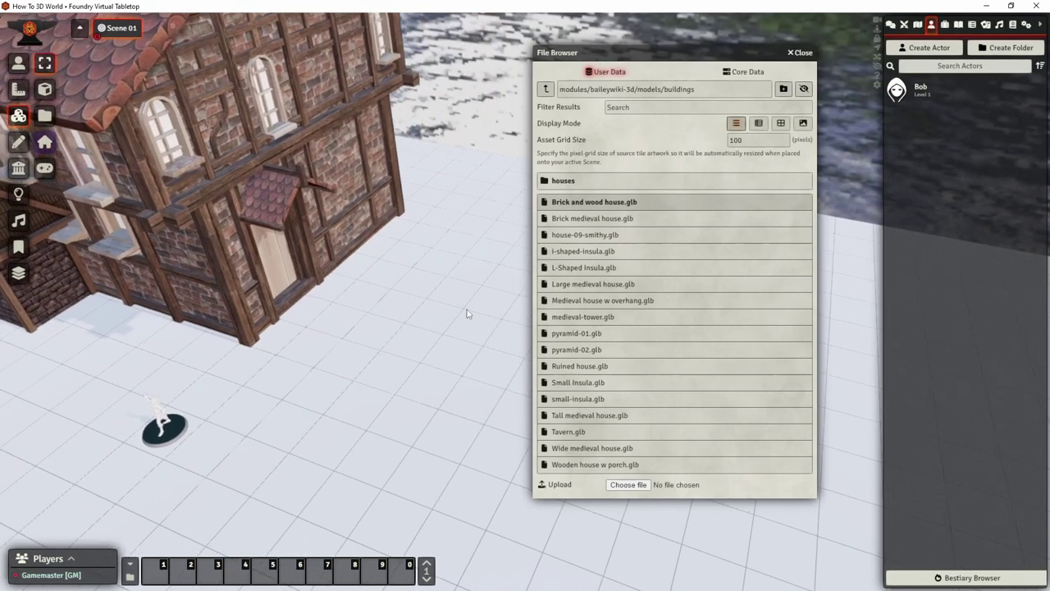
{"action": "key", "text": "Escape"}
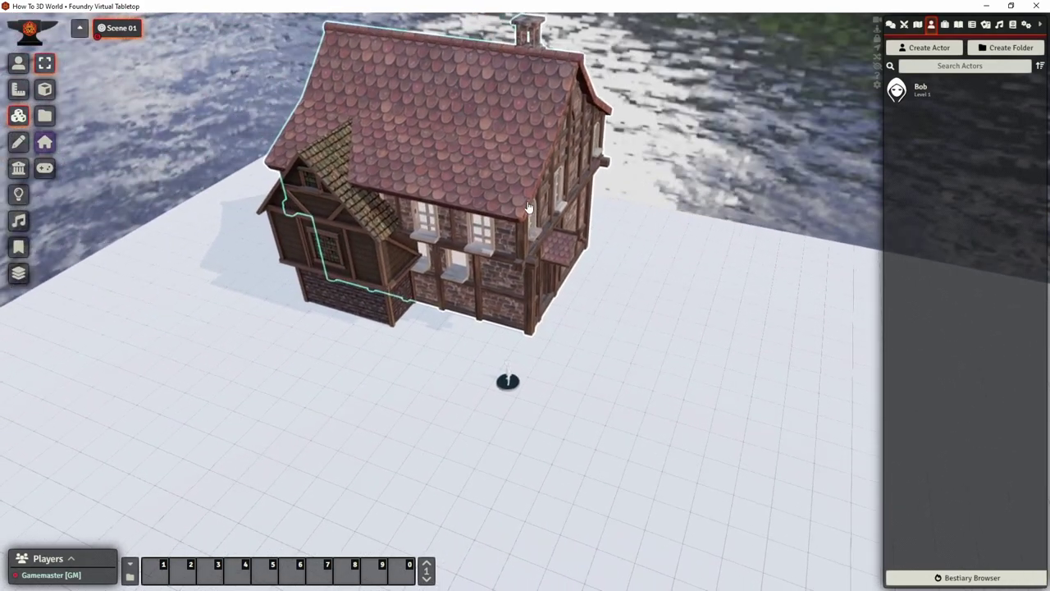
Step: Move the brick medieval house sideways along its red axis, clear of the brick and wood house
{"action": "left_click", "coordinate": [503, 339]}
{"action": "left_click_drag", "start_coordinate": [623, 312], "coordinate": [821, 368]}
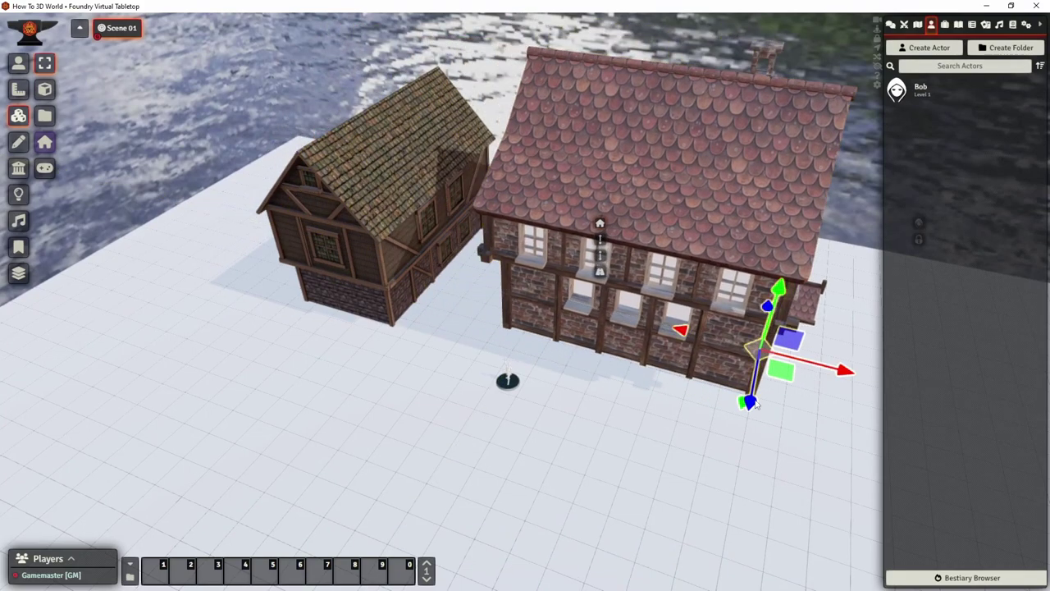
{"action": "left_click_drag", "start_coordinate": [611, 419], "coordinate": [528, 405]}
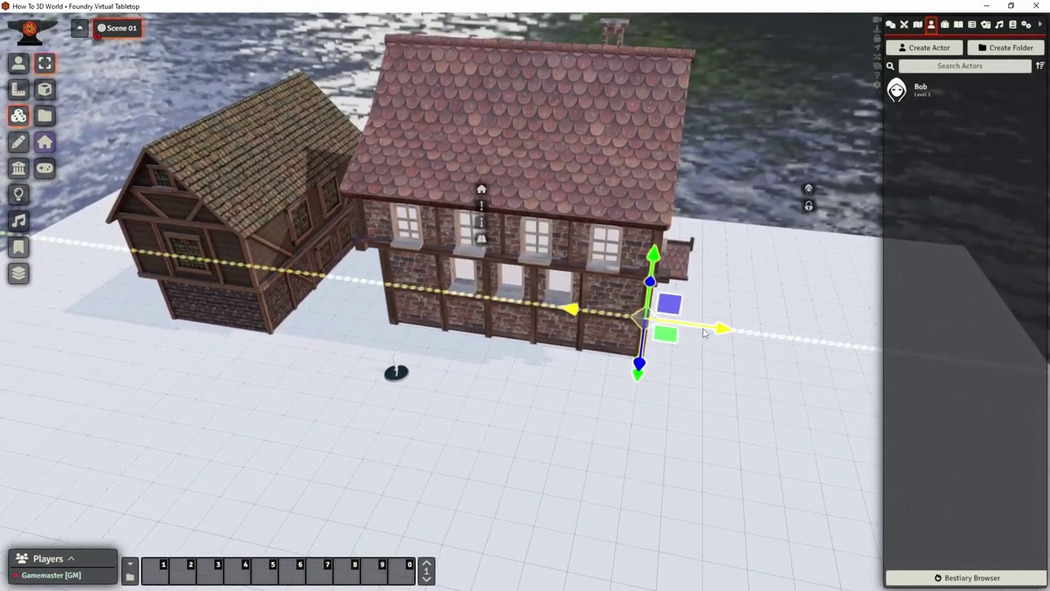
{"action": "left_click_drag", "start_coordinate": [702, 331], "coordinate": [627, 408]}
Step: Try the rotate and scale gizmos on the brick medieval house, and return to the move gizmo
{"action": "key", "text": "e"}
{"action": "scroll", "coordinate": [584, 405], "scroll_direction": "up", "scroll_amount": 3}
{"action": "key", "text": "r"}
{"action": "left_click_drag", "start_coordinate": [630, 347], "coordinate": [623, 322]}
{"action": "key", "text": "w"}
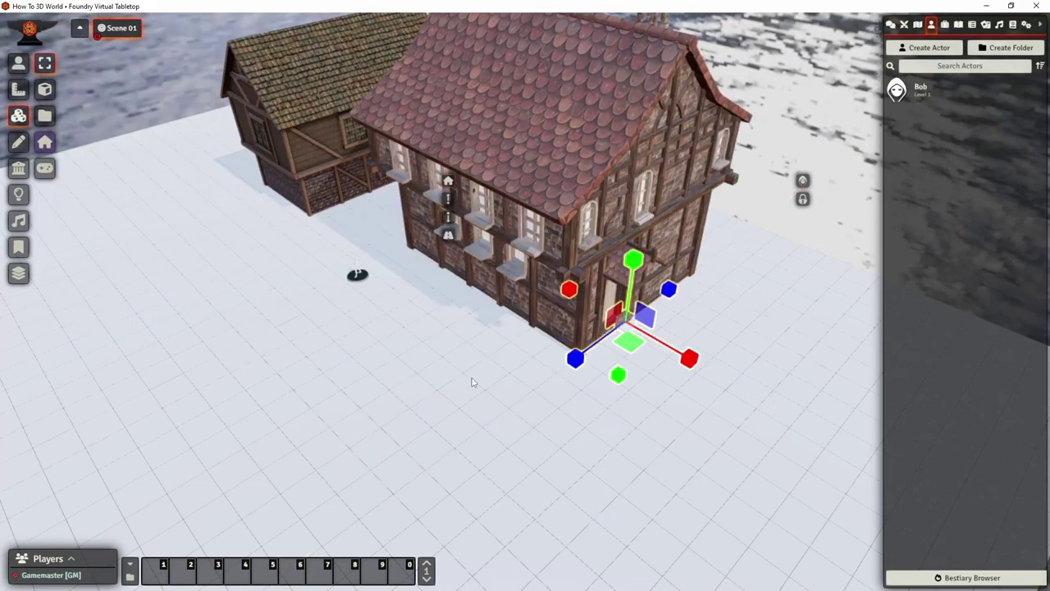
Step: Select the brick and wood house with the move gizmo active
{"action": "left_click_drag", "start_coordinate": [475, 384], "coordinate": [495, 319]}
{"action": "left_click", "coordinate": [307, 242]}
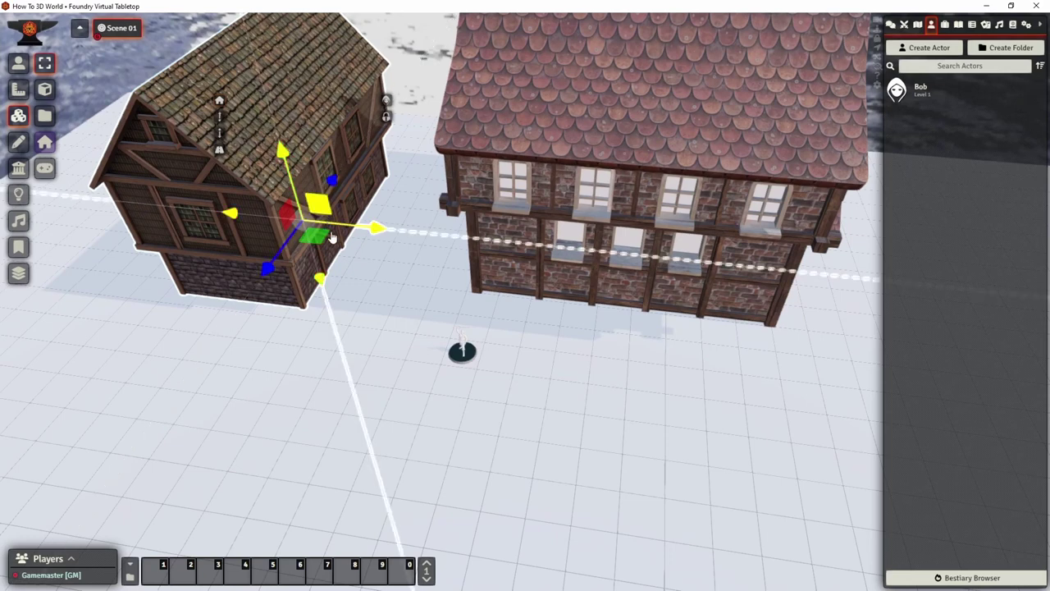
{"action": "scroll", "coordinate": [396, 273], "scroll_direction": "up", "scroll_amount": 3}
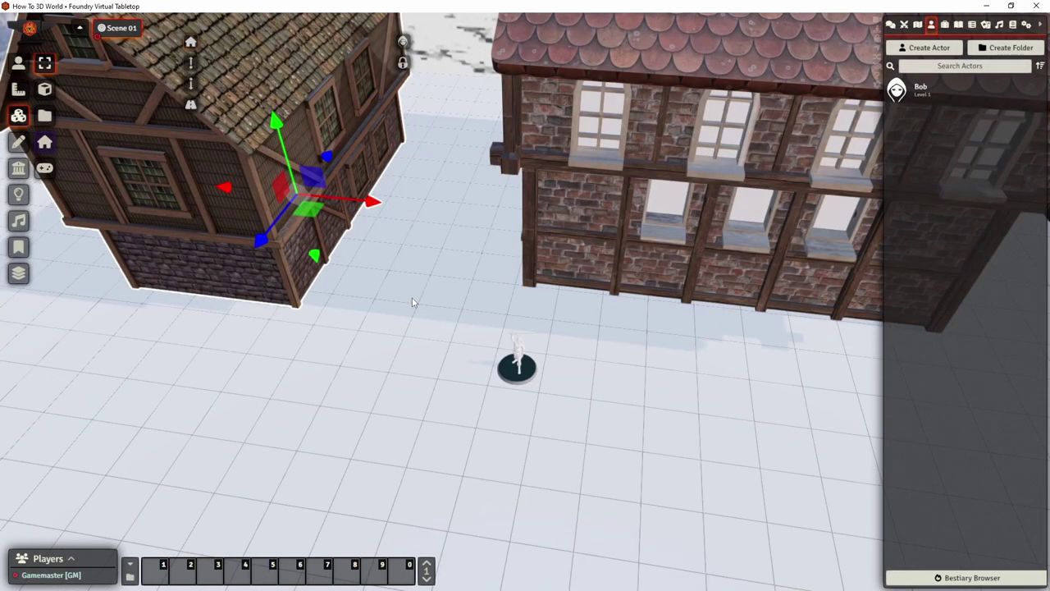